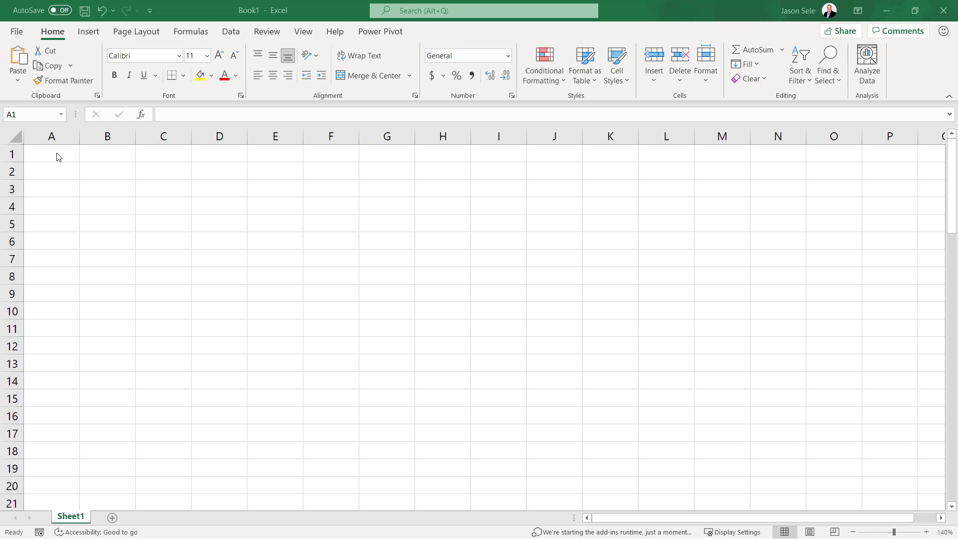
- Load the Analyze Data sample sales table (Year, Category, Product, Sales, Rating) into Sheet1
click(54, 38)
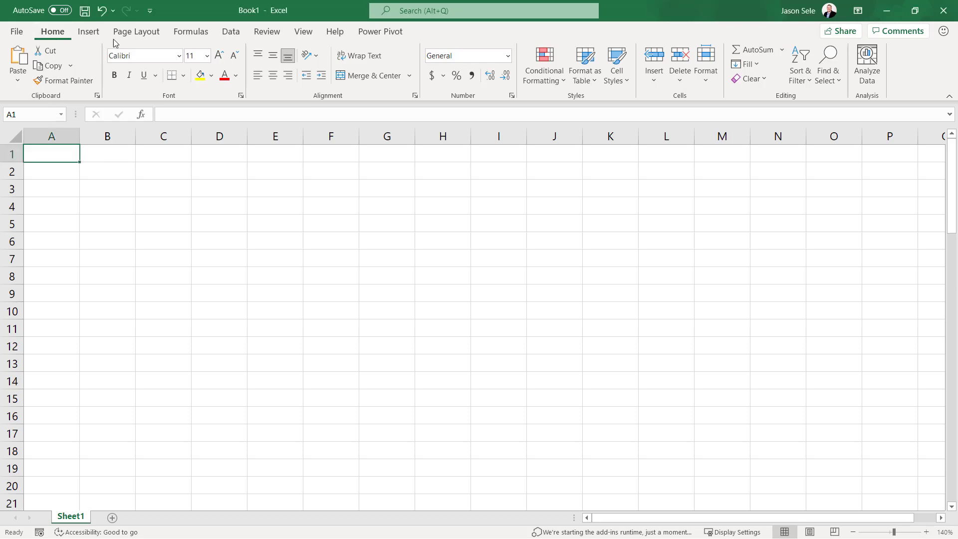
click(873, 71)
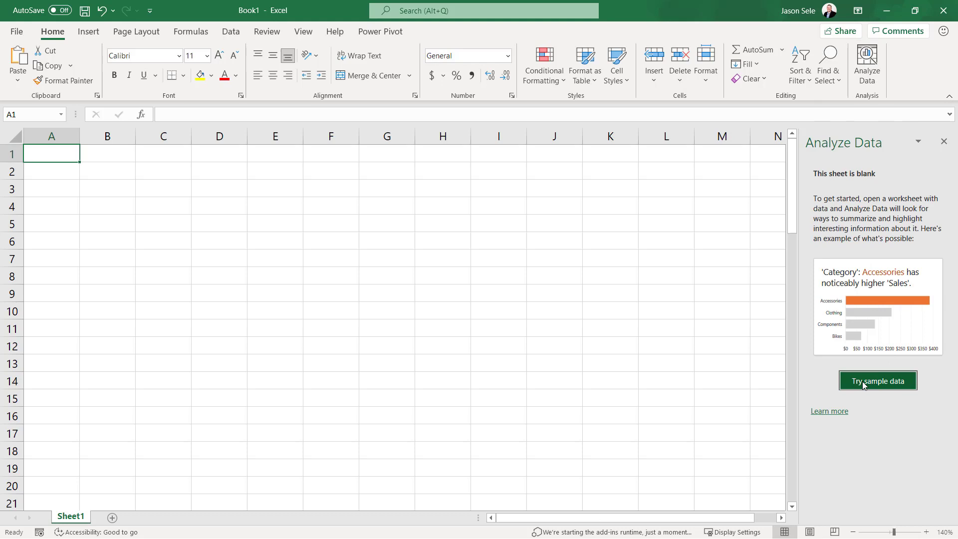
click(894, 384)
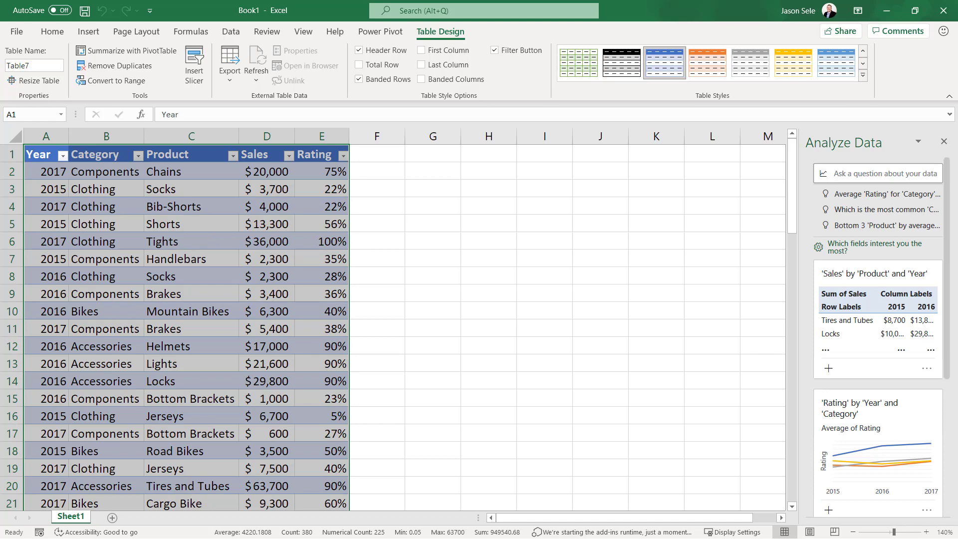
click(944, 142)
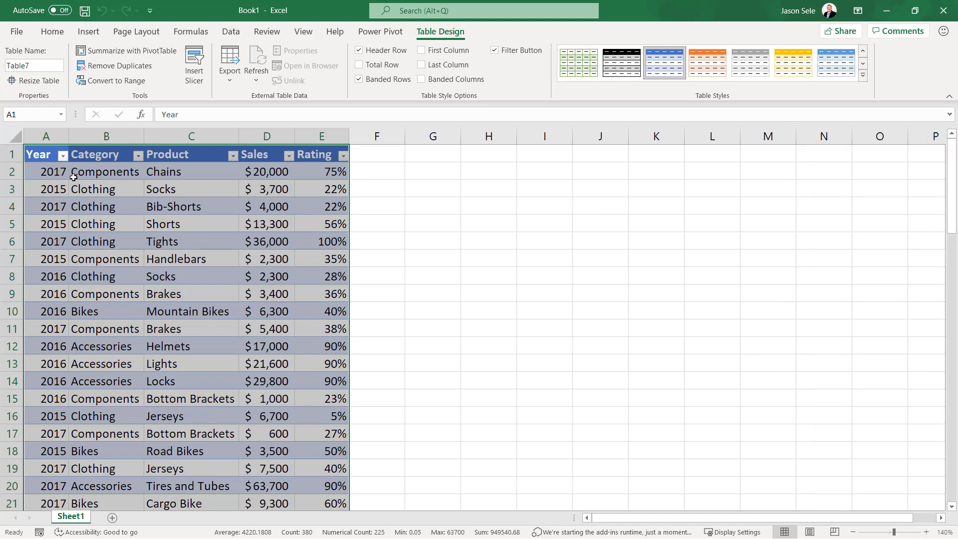
- Clear all formatting from the sample table, leaving cell A2 active
click(51, 34)
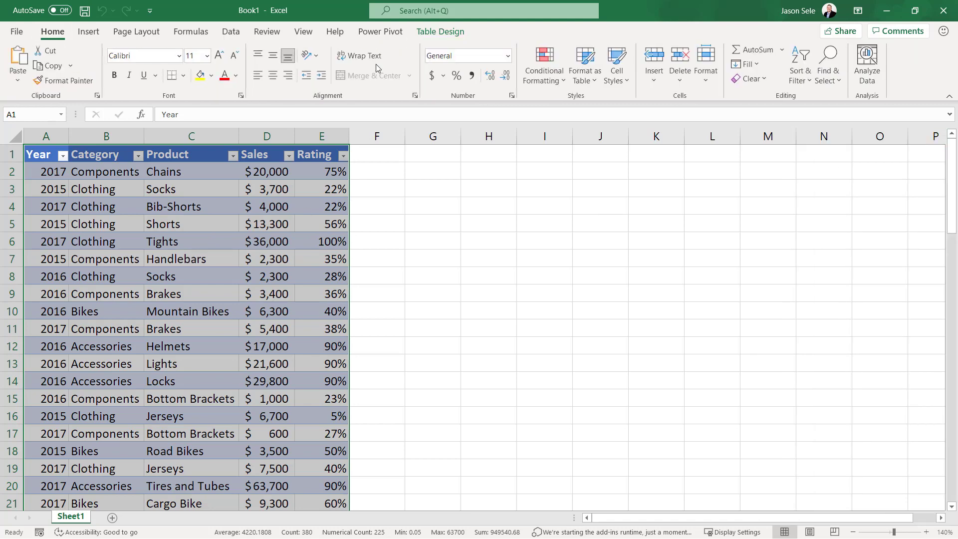
click(762, 80)
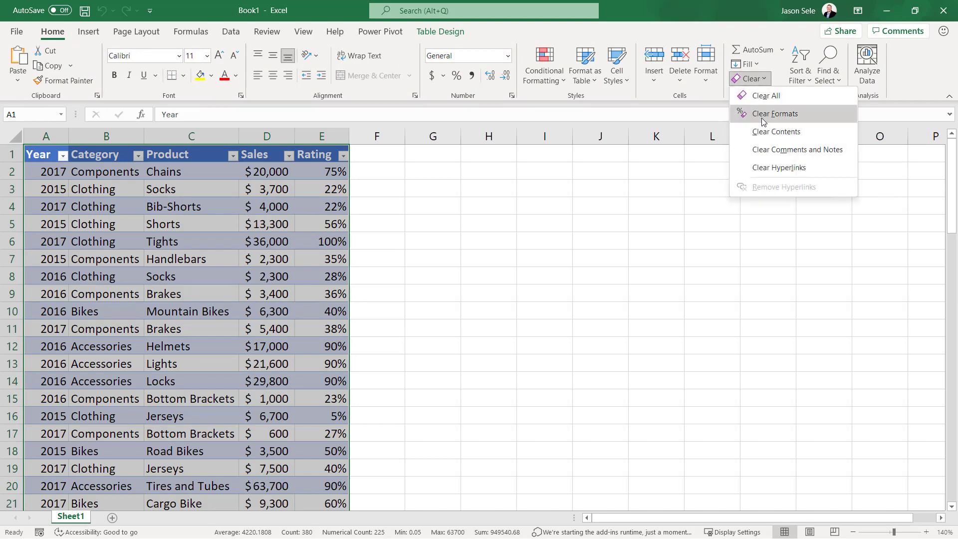
click(762, 115)
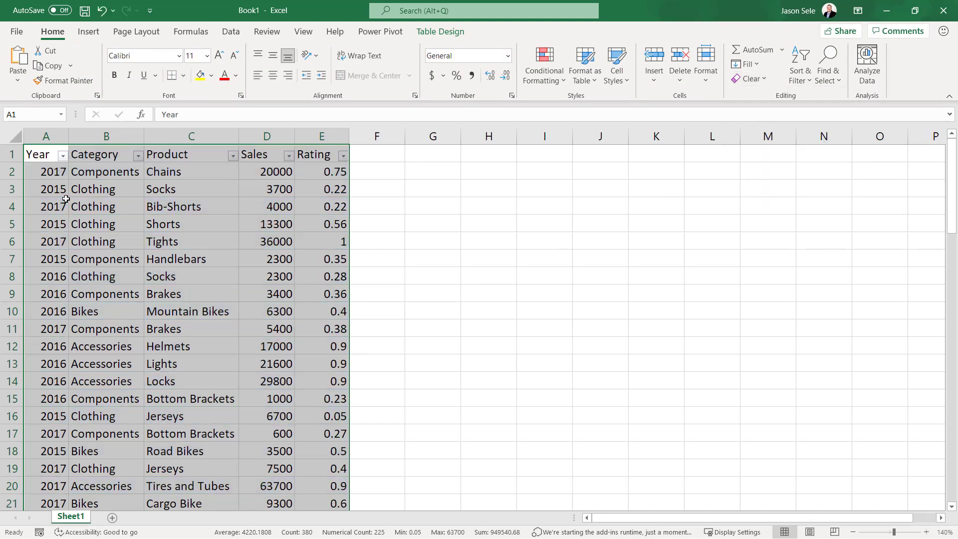
click(59, 176)
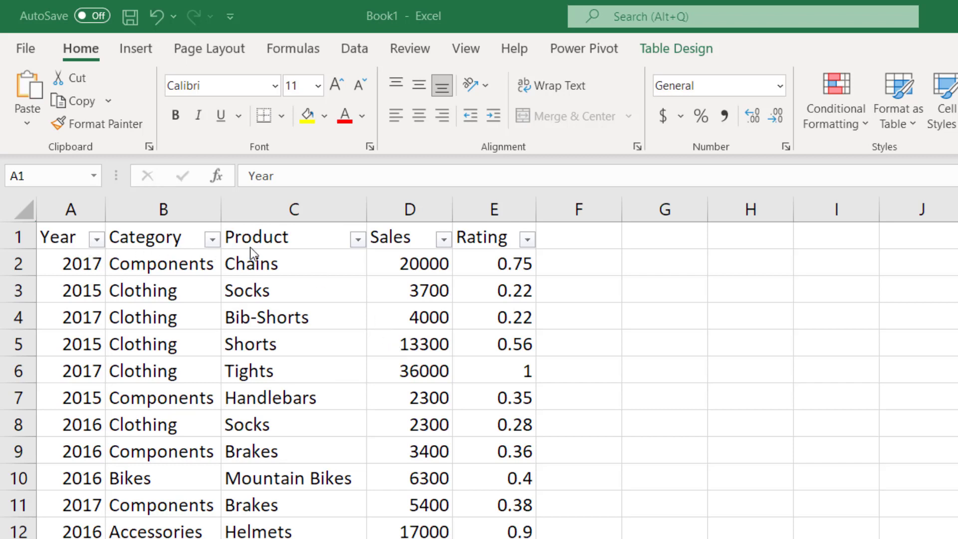
- Filter the Year column to show only 2015
click(97, 239)
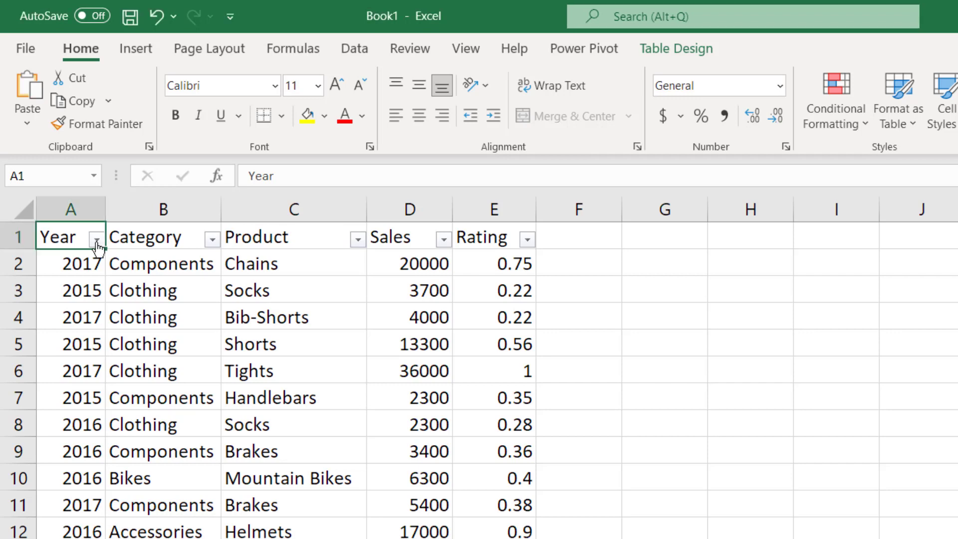
click(51, 464)
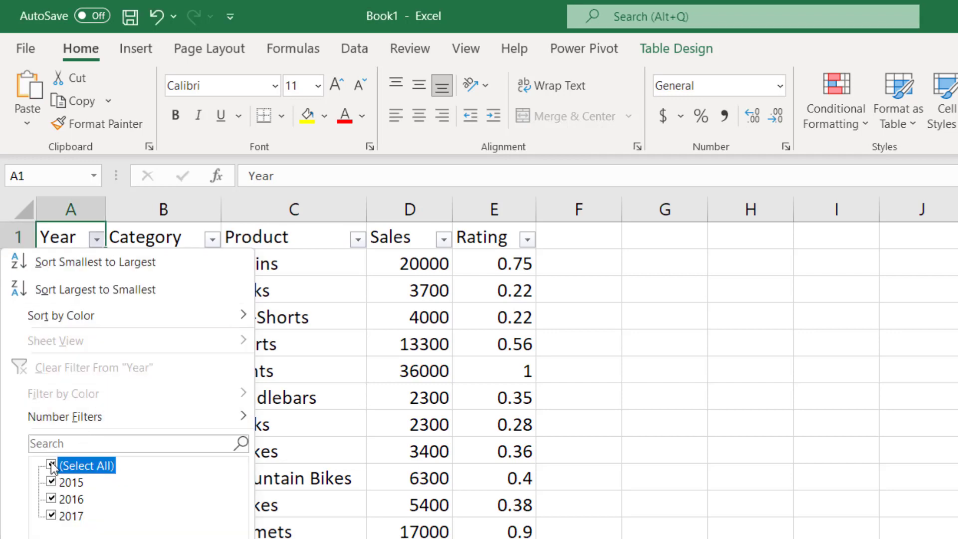
click(49, 480)
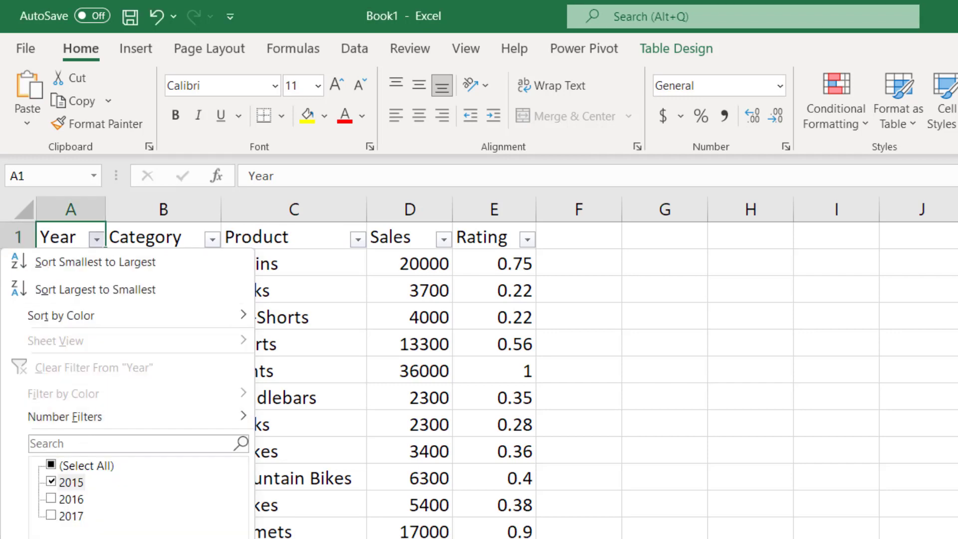
key(Return)
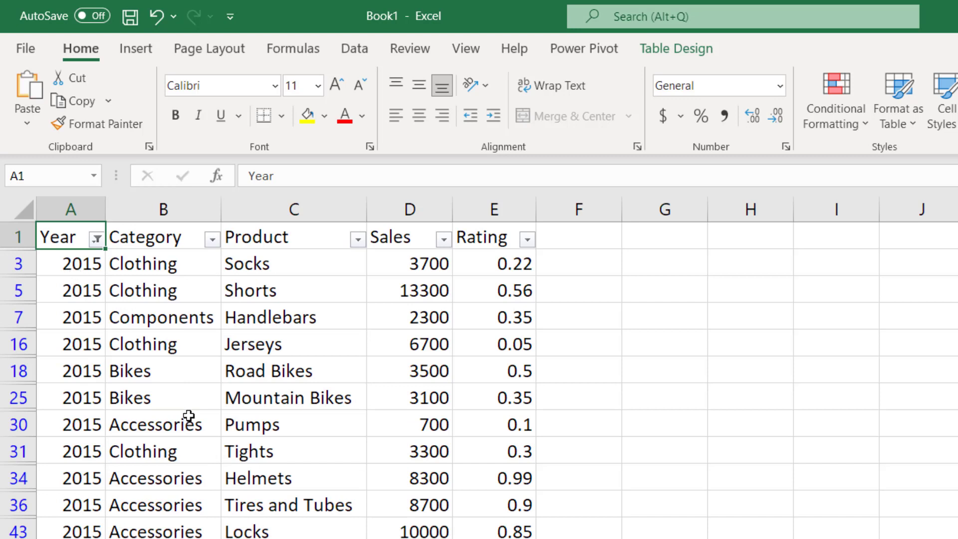
- Filter the Category column to keep only Bikes
click(212, 240)
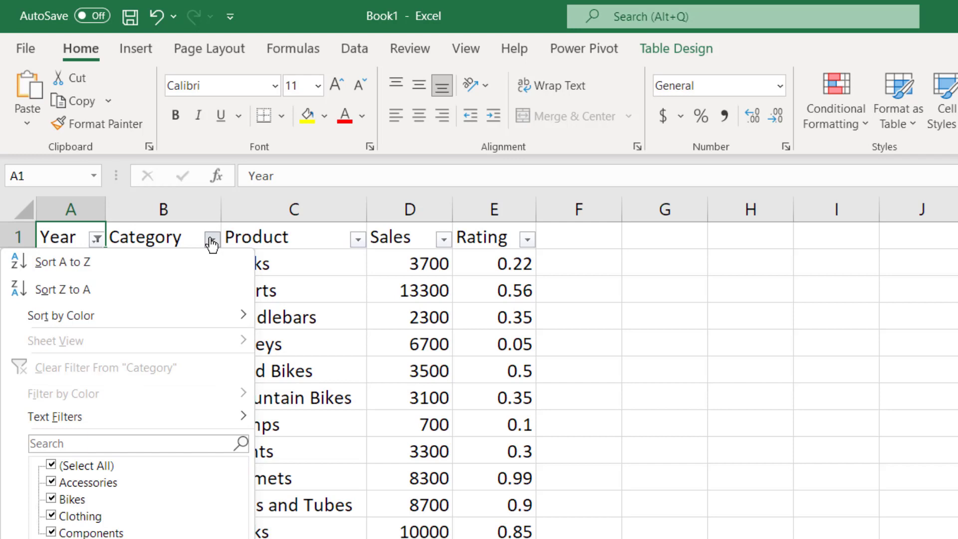
click(67, 466)
click(67, 500)
key(Return)
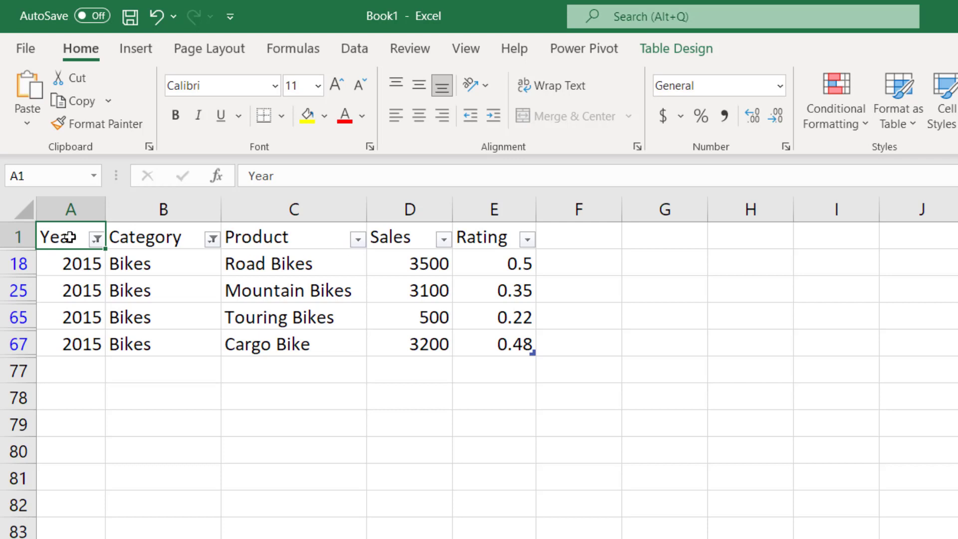
- Turn off the column filters so every table row shows again
click(346, 52)
click(775, 91)
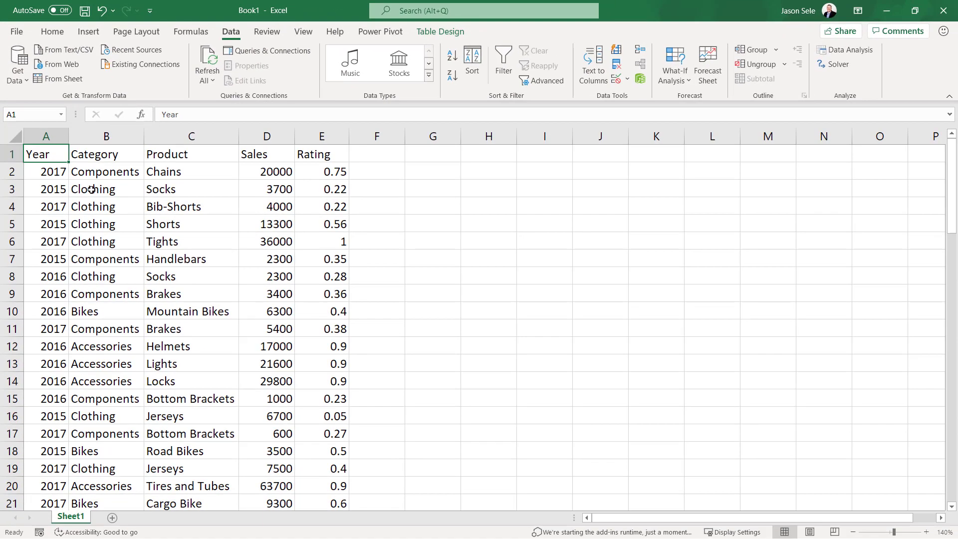
click(91, 190)
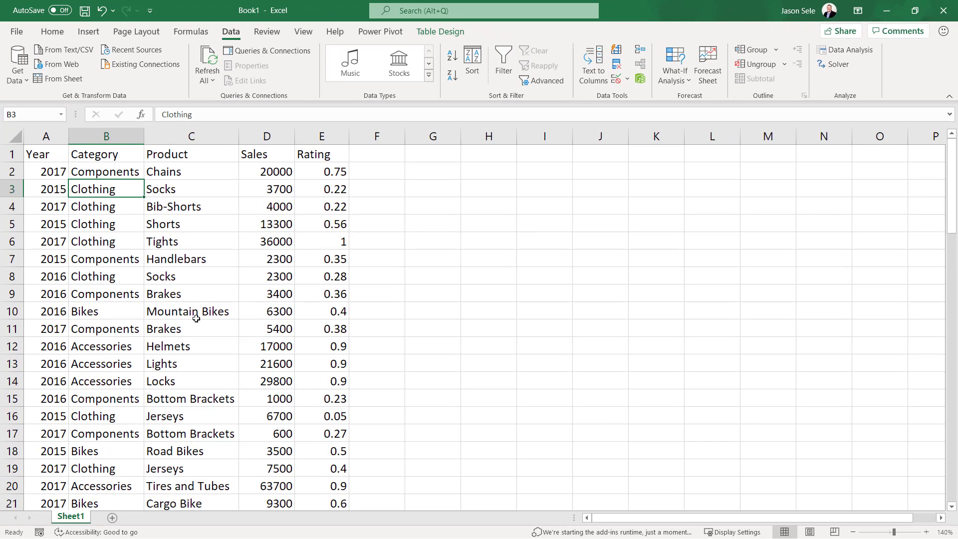
- Insert Year, Category and Product slicers for the sales table
click(89, 32)
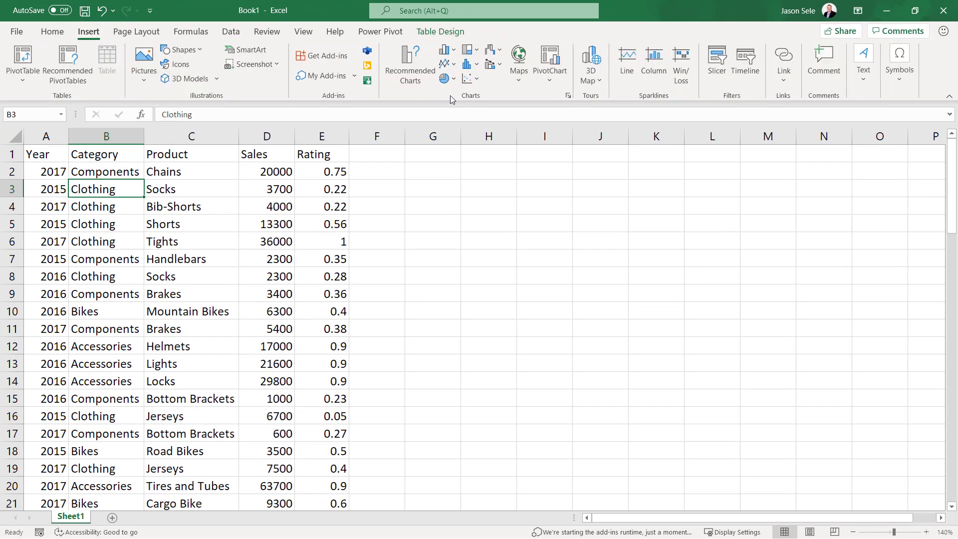
click(717, 64)
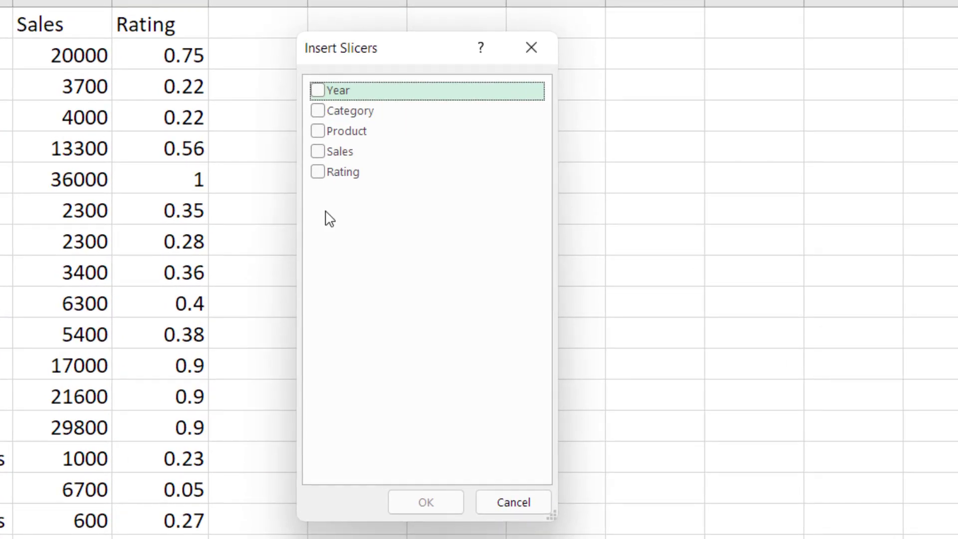
click(321, 90)
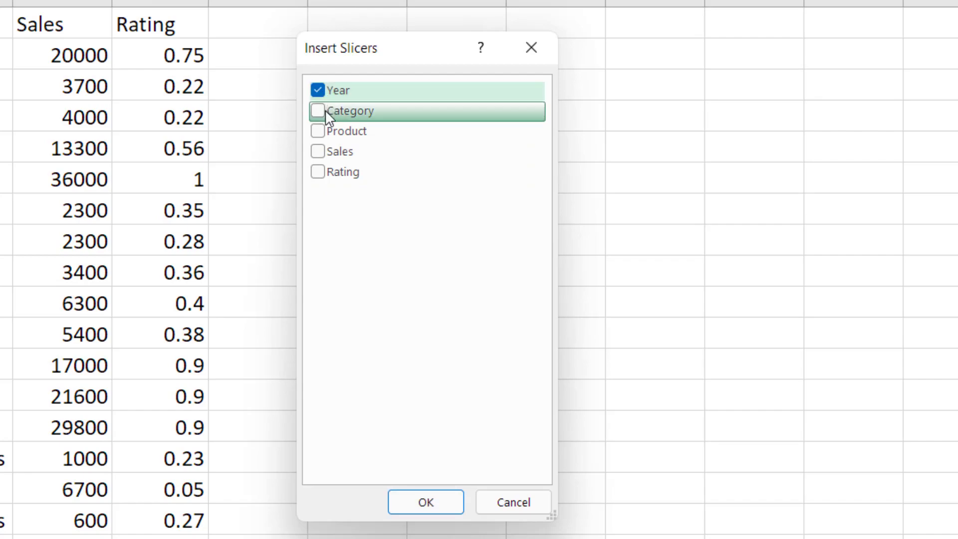
click(322, 110)
click(322, 131)
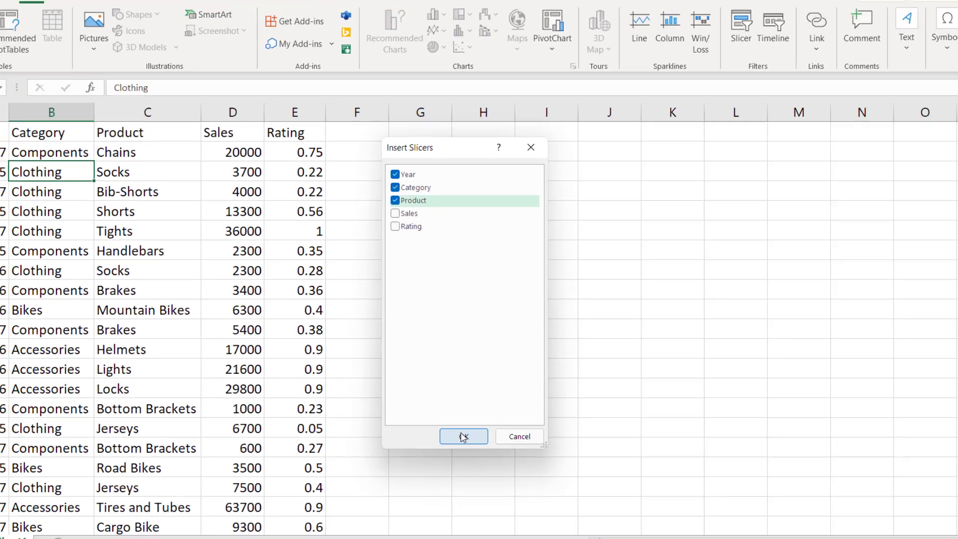
click(463, 437)
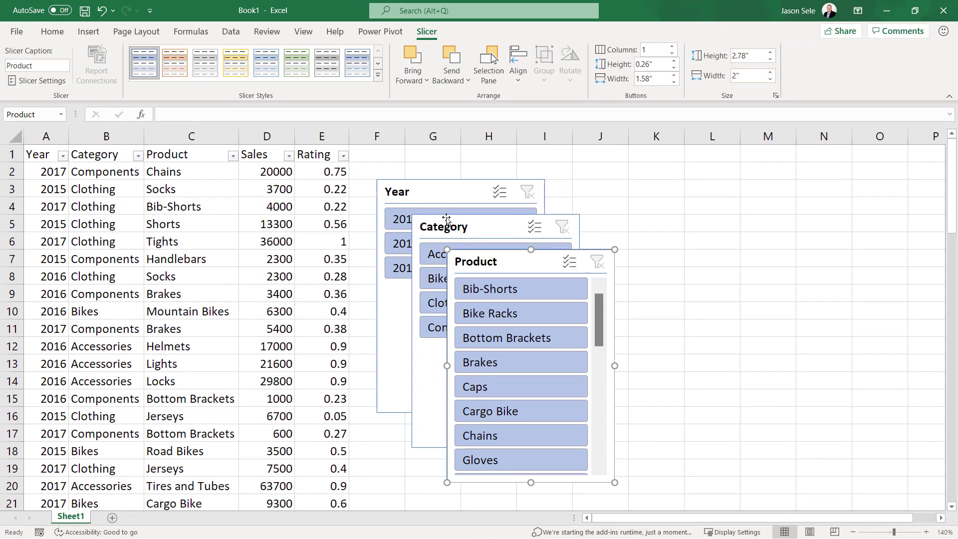
- Line up the Category and Product slicers beside Year, then select 2015 and Bikes
drag(473, 220, 610, 188)
drag(506, 261, 788, 193)
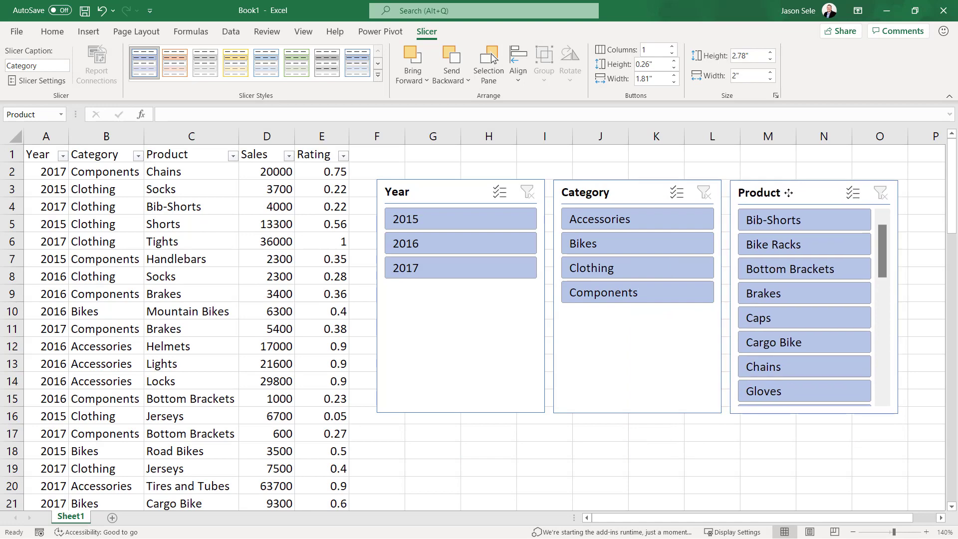
click(419, 222)
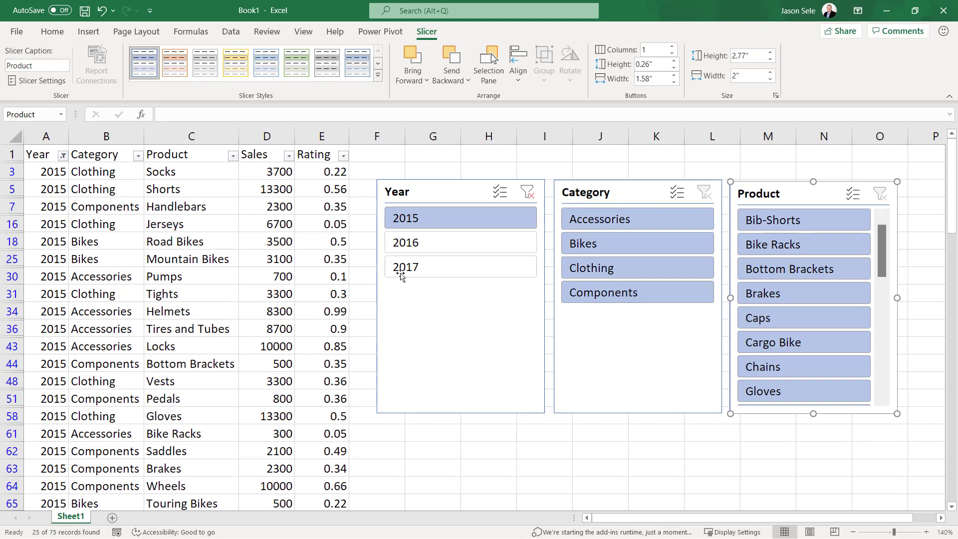
click(613, 248)
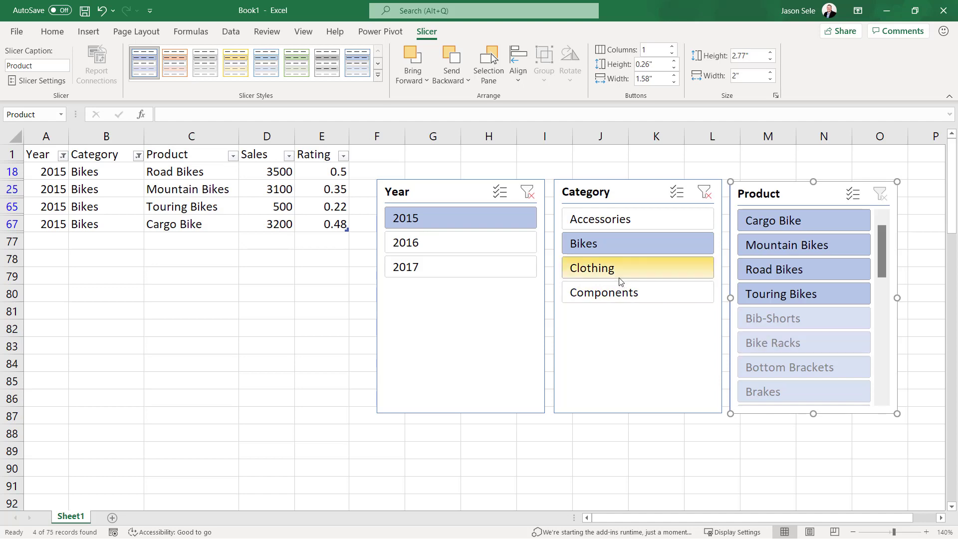
- Clear the Category and Year slicers, try 2015 plus 2017 via Multi-Select, then clear Year again
click(706, 197)
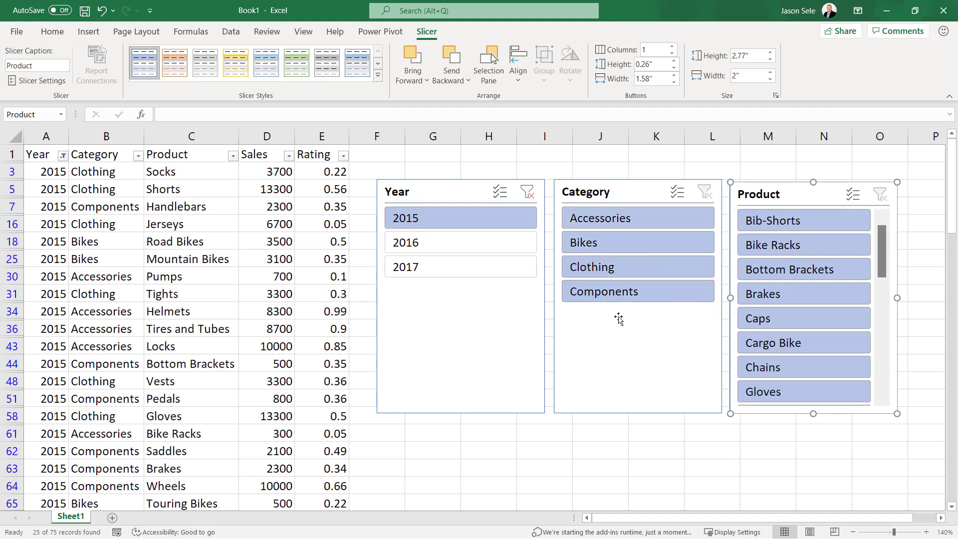
click(527, 193)
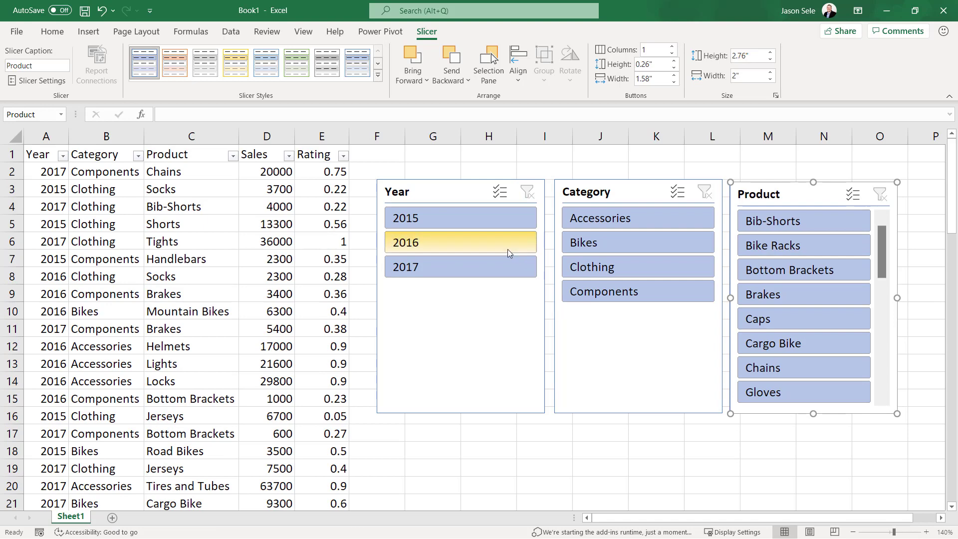
click(466, 218)
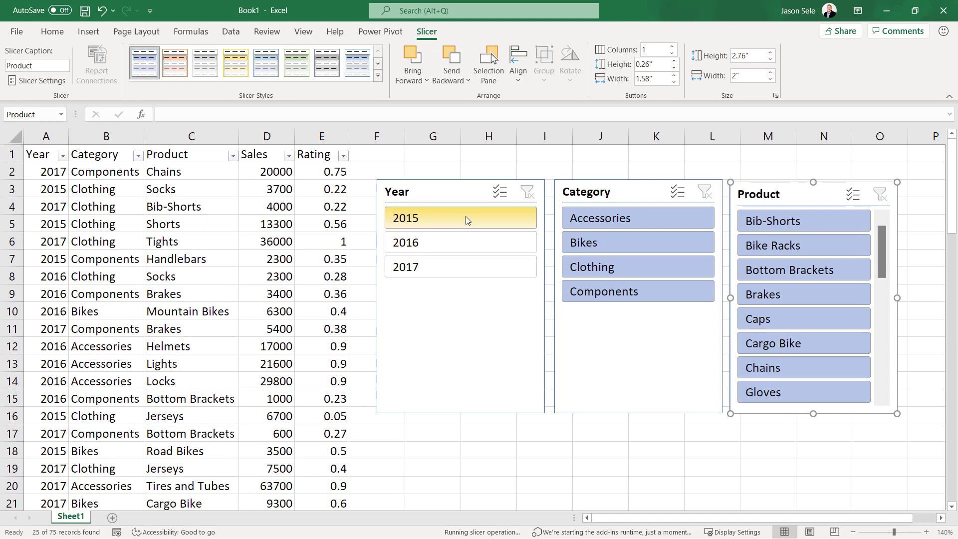
click(500, 195)
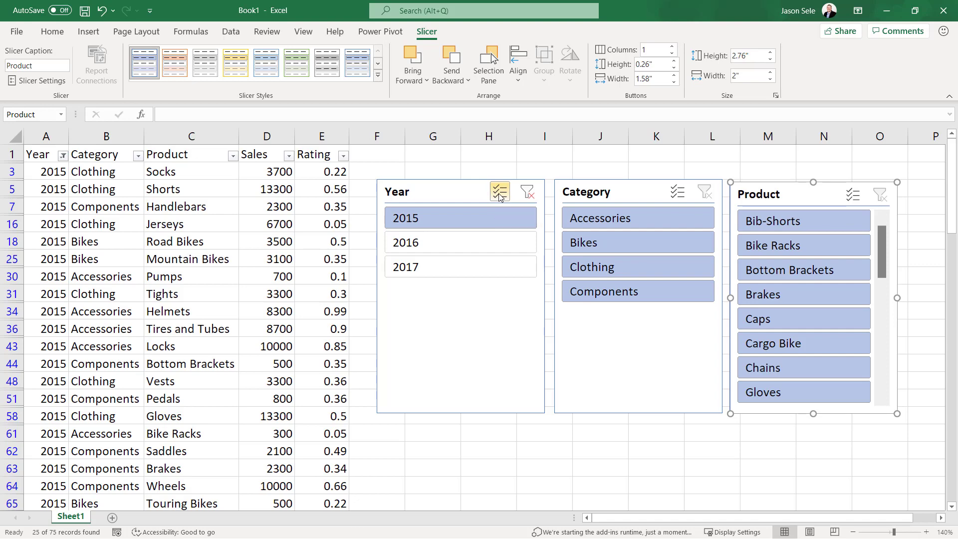
click(424, 267)
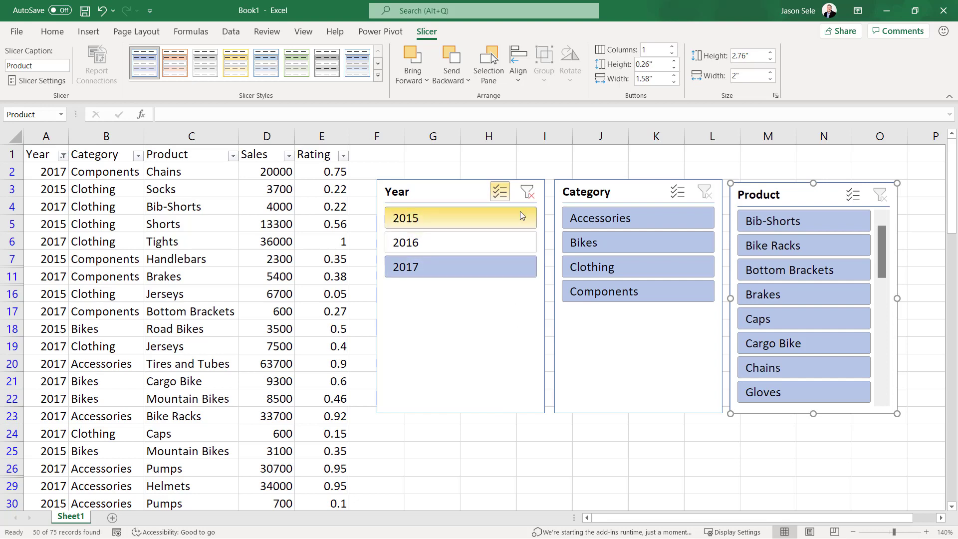
click(527, 192)
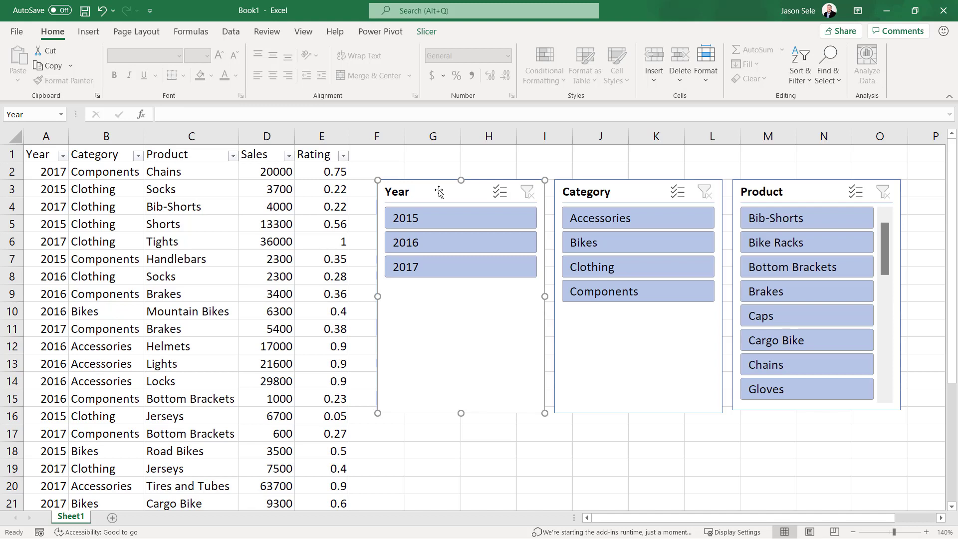
- Open Slicer Settings for the Year slicer
right_click(439, 191)
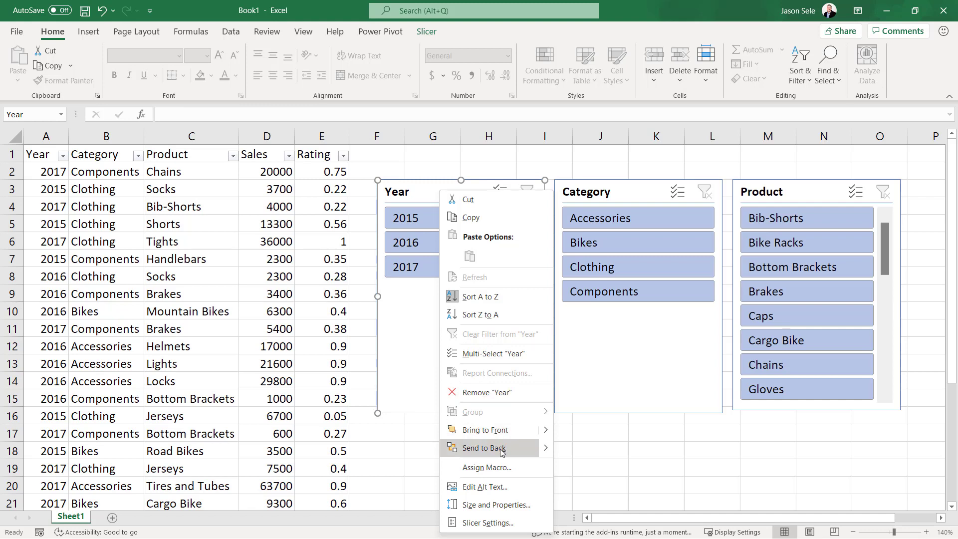
click(487, 523)
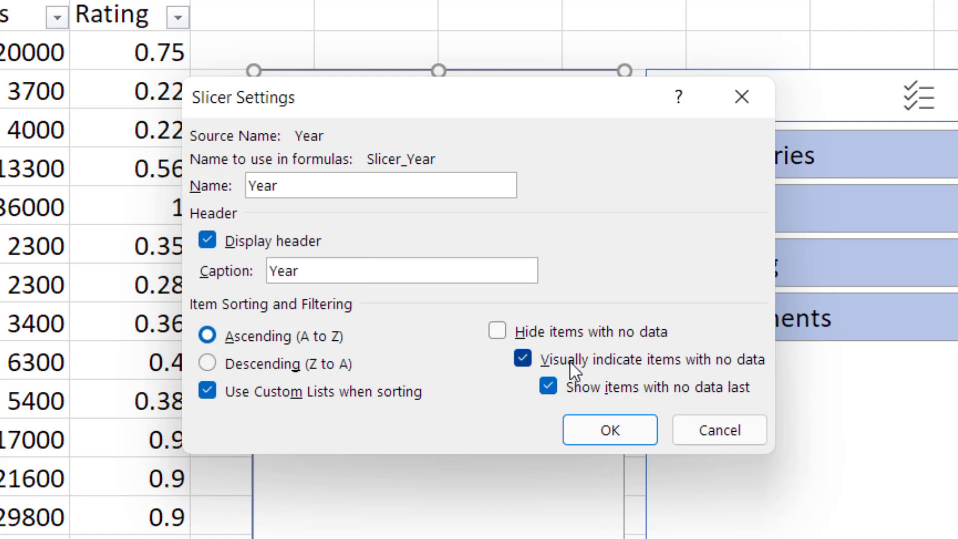
- Confirm the Year slicer settings and copy row 76 into row 77
click(609, 432)
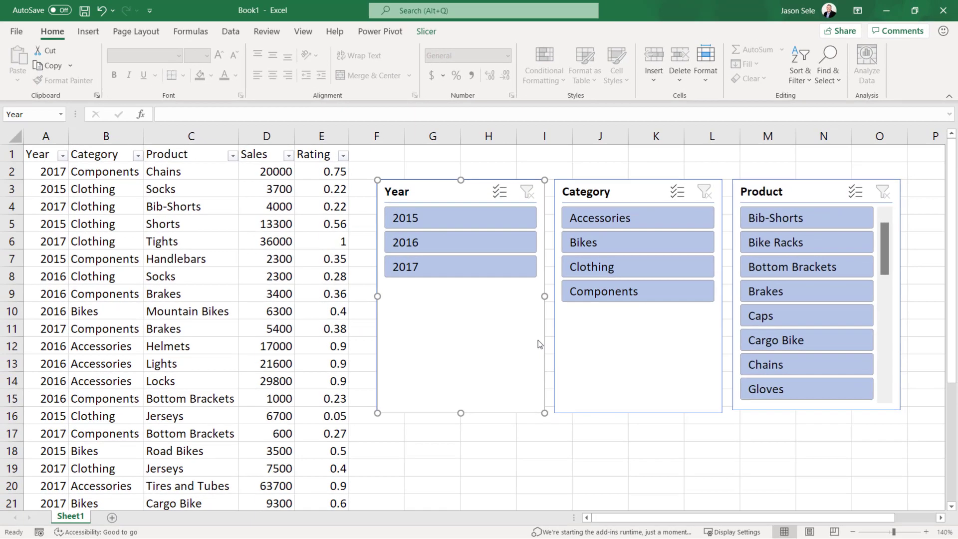
click(311, 428)
scroll(305, 427, down, 13)
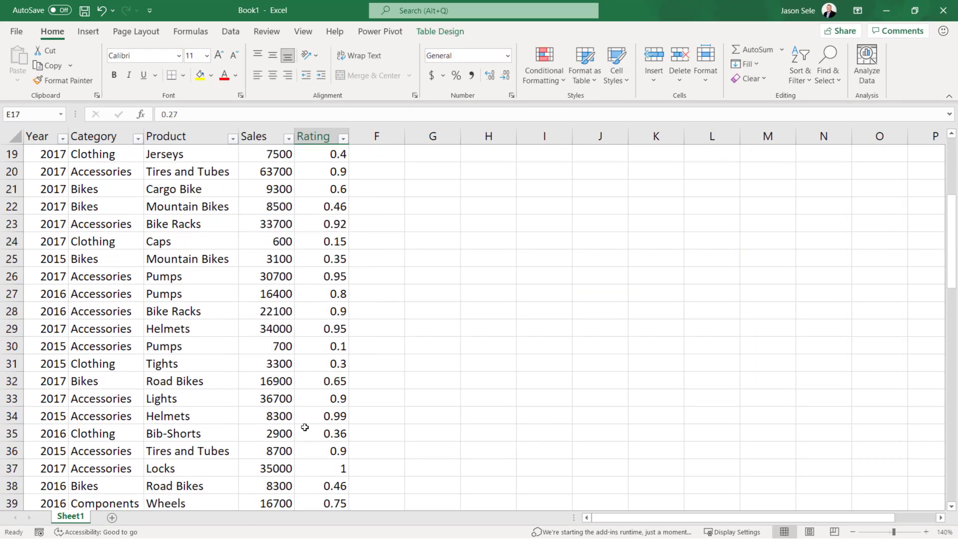
scroll(305, 427, down, 10)
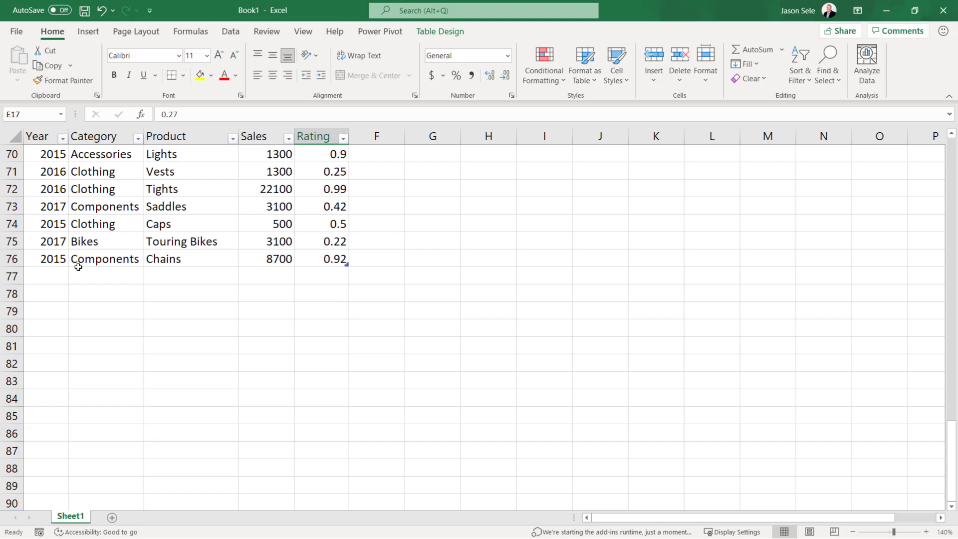
click(48, 259)
drag(49, 259, 331, 258)
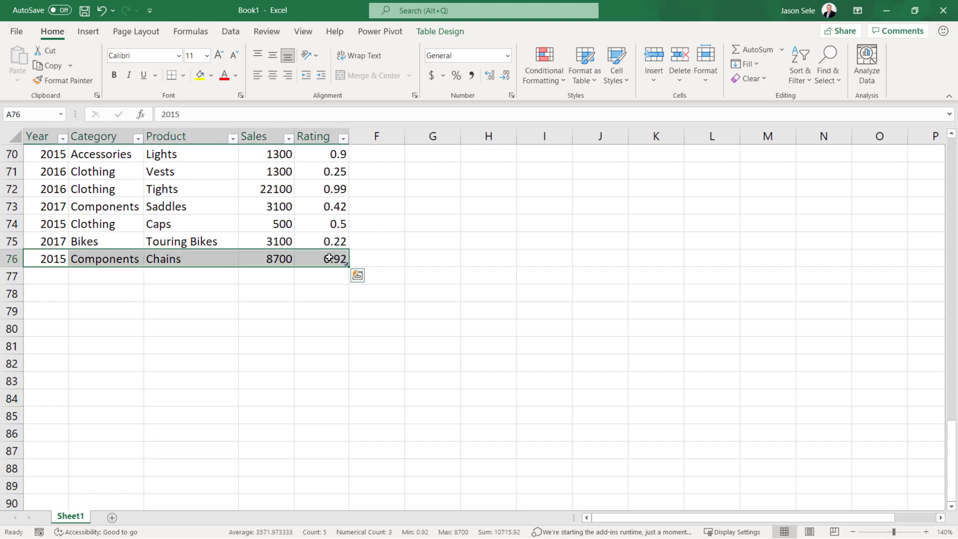
key(ctrl+c)
click(56, 278)
key(ctrl+v)
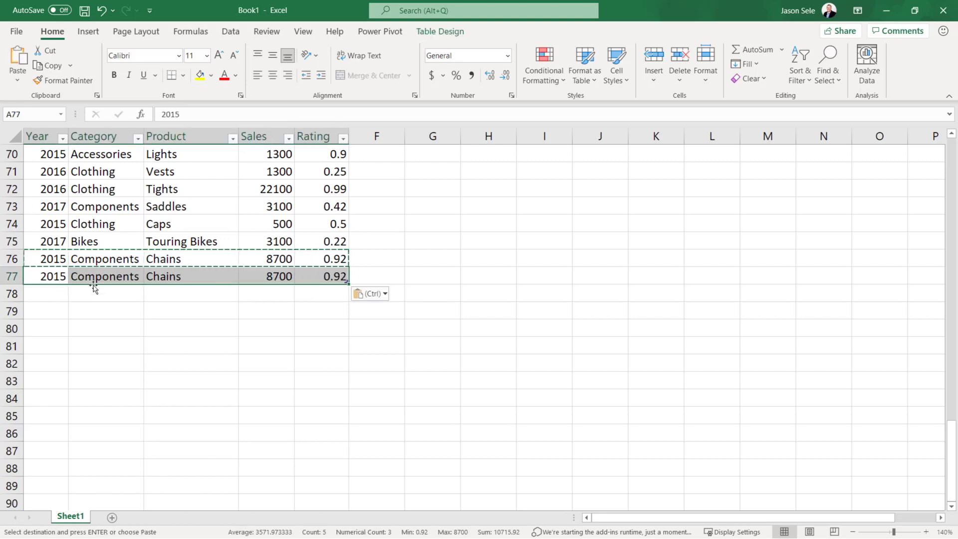
- In row 77, clear the Category and enter Sales 5000 and Rating 0.78
click(96, 276)
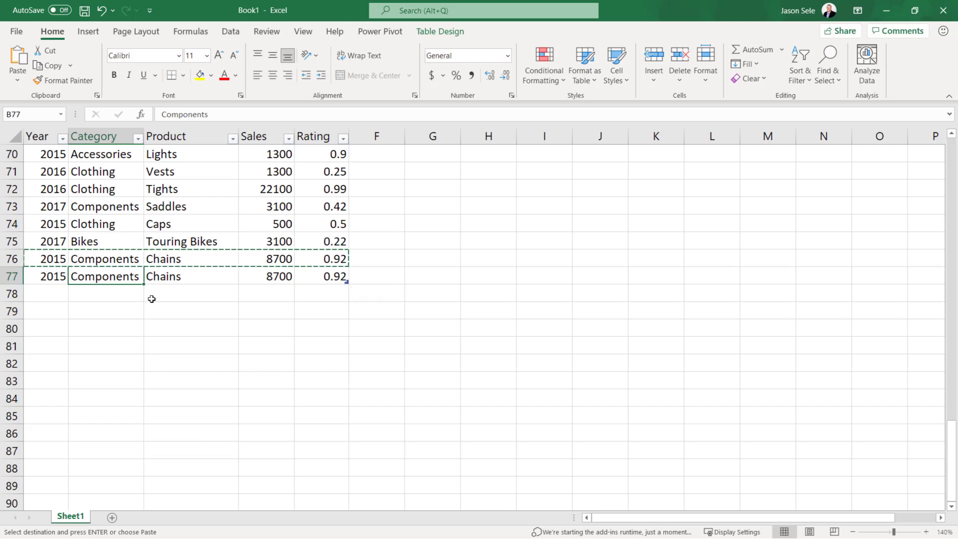
key(Delete)
click(276, 278)
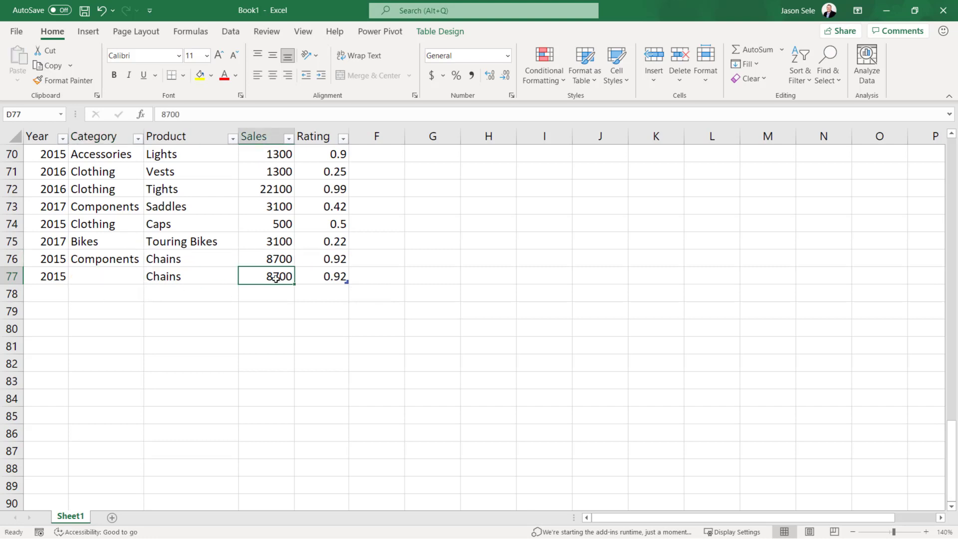
text(5000)
key(Tab)
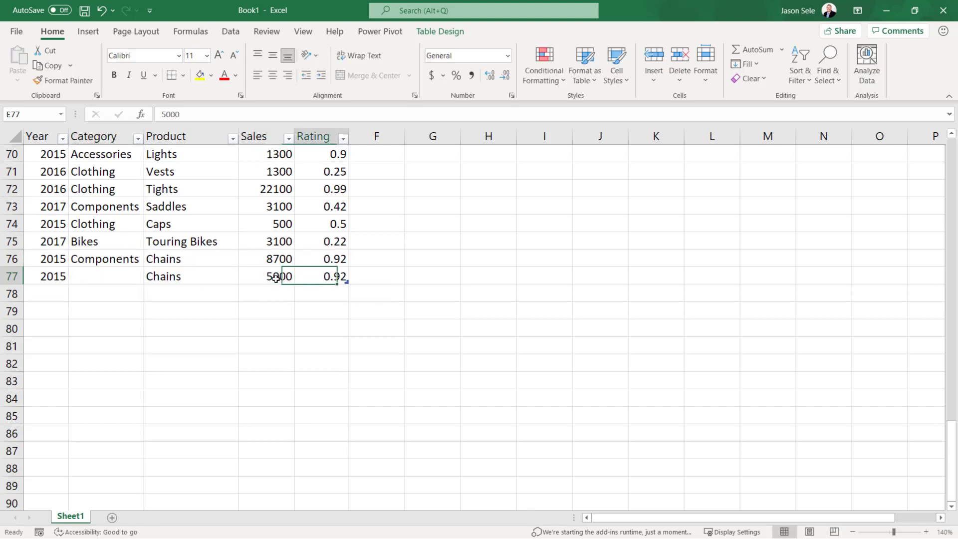
text(.78)
key(Return)
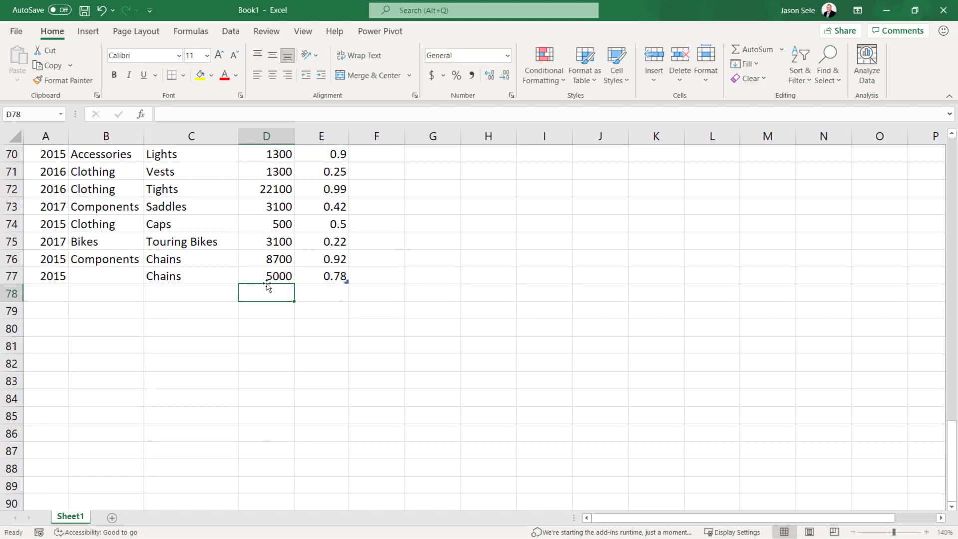
scroll(569, 309, up, 12)
scroll(566, 284, up, 11)
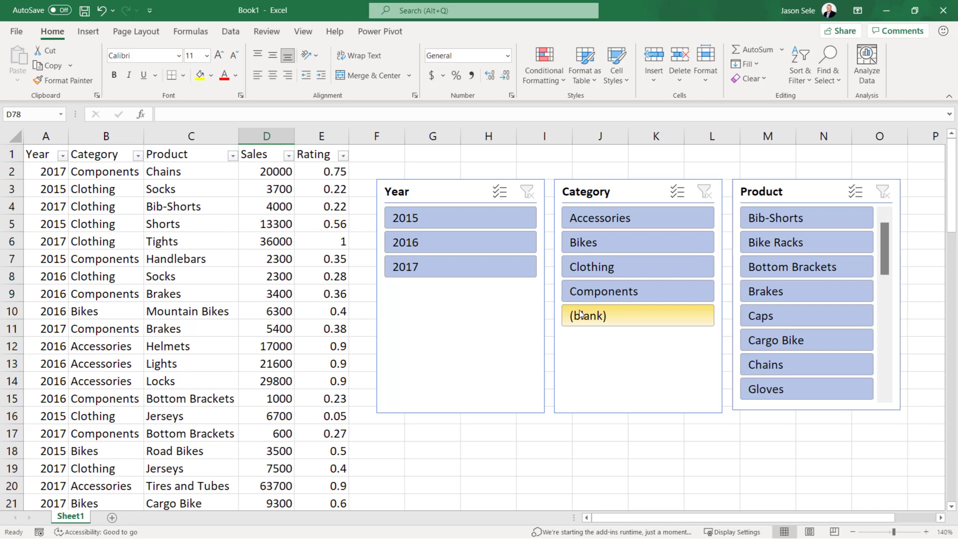
click(594, 319)
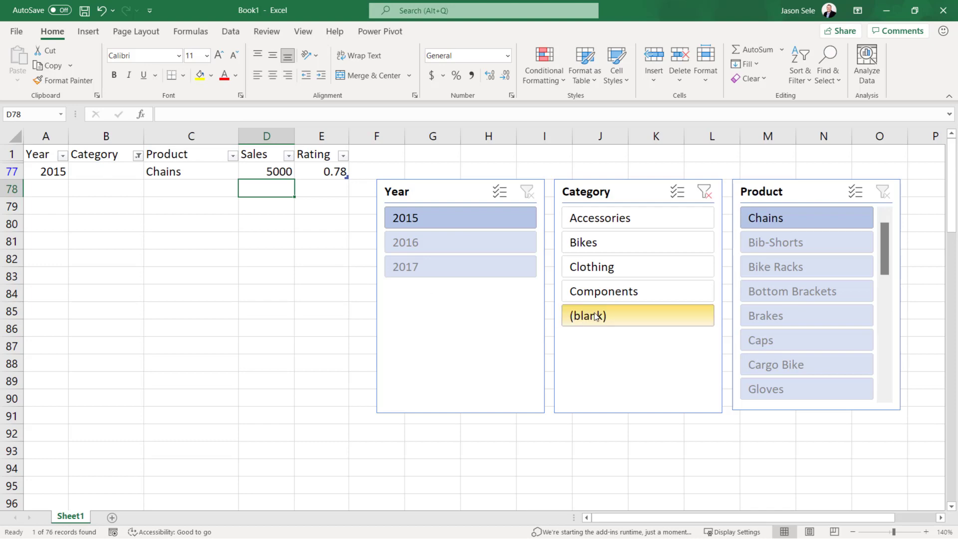
click(705, 191)
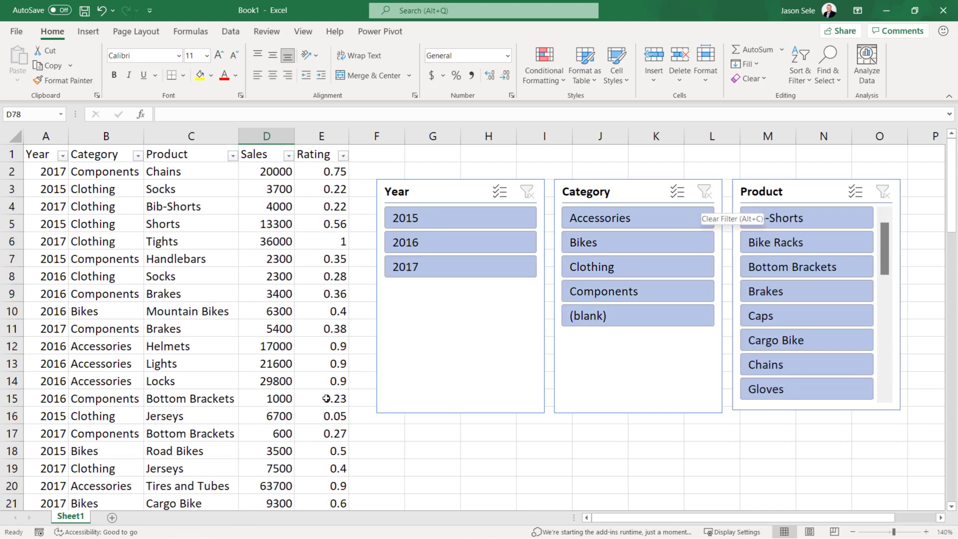
scroll(320, 399, down, 3)
scroll(320, 398, down, 18)
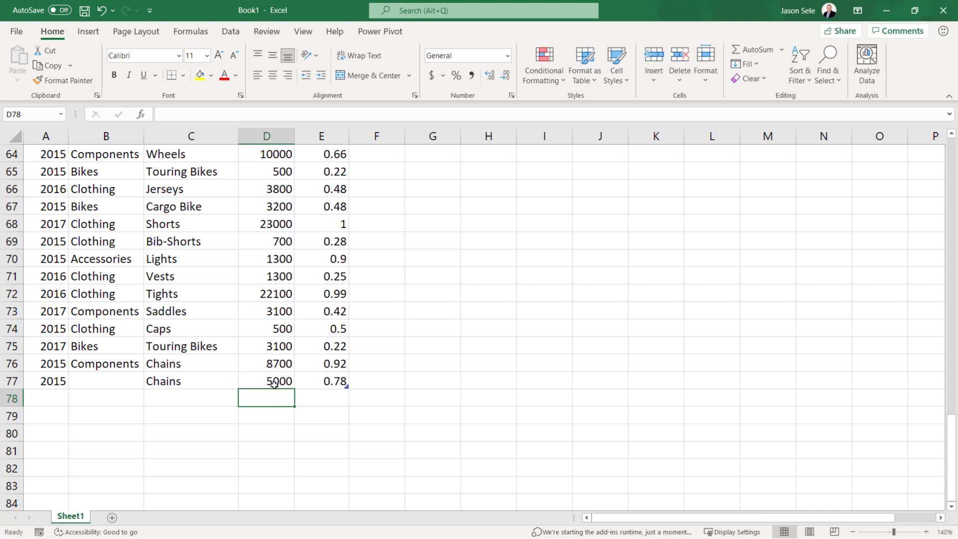
- Add an AutoSum under Sales (803300) and an Average under Rating (0.54553)
click(752, 51)
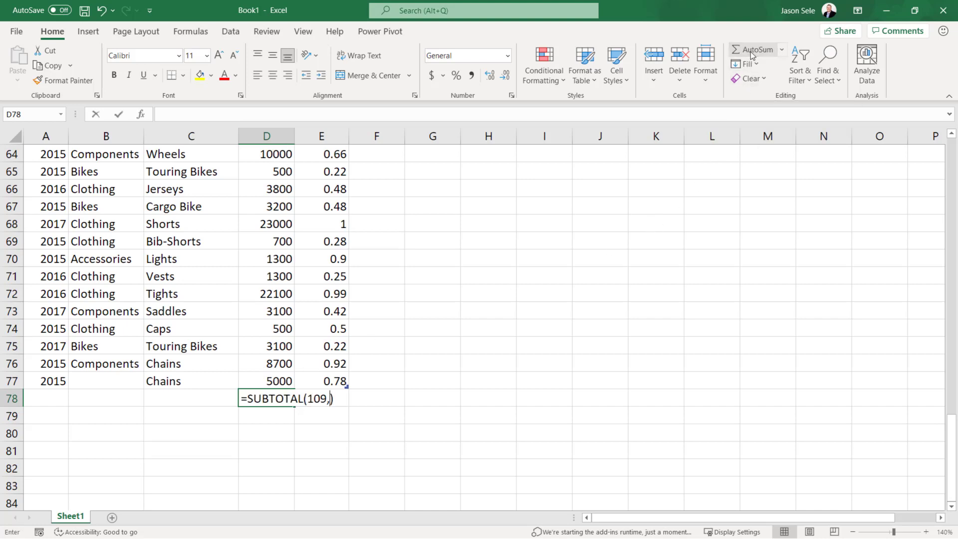
click(752, 53)
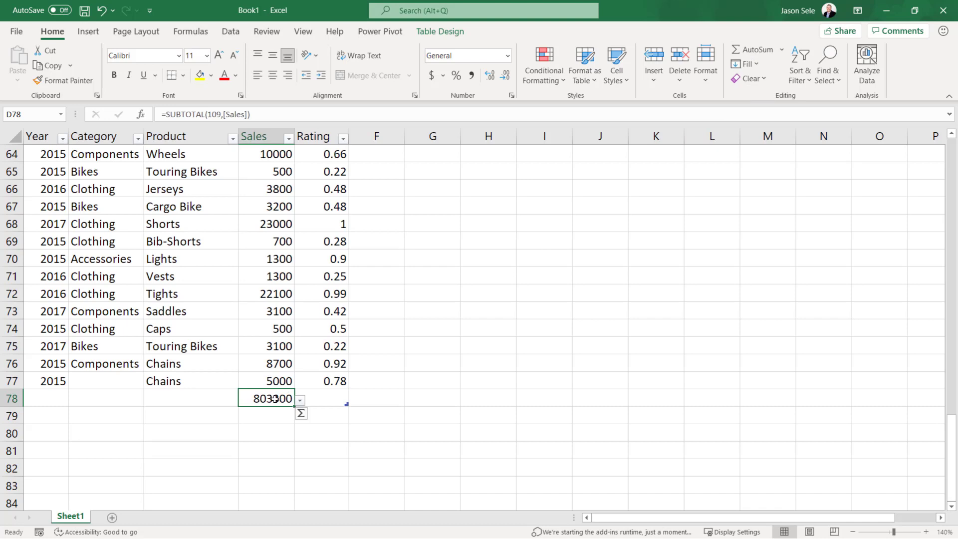
click(329, 397)
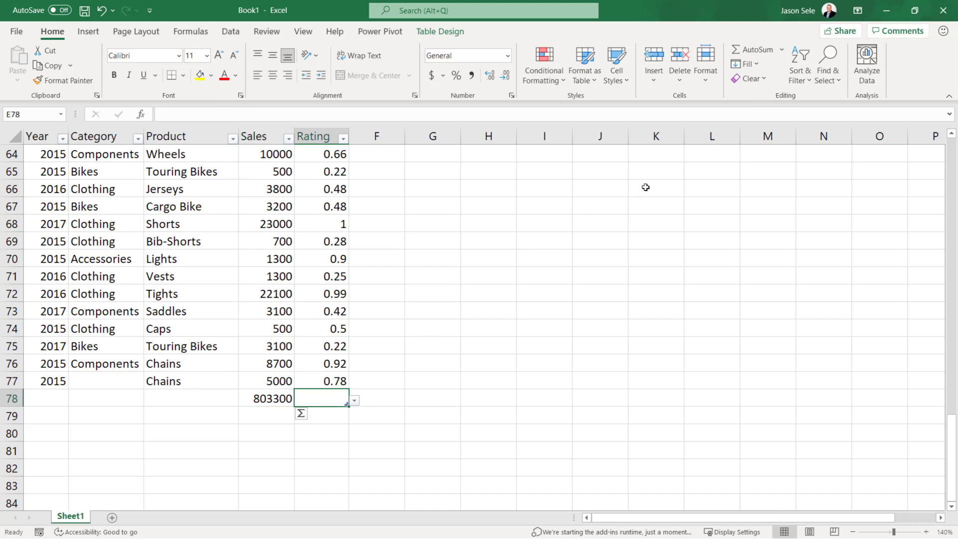
click(751, 49)
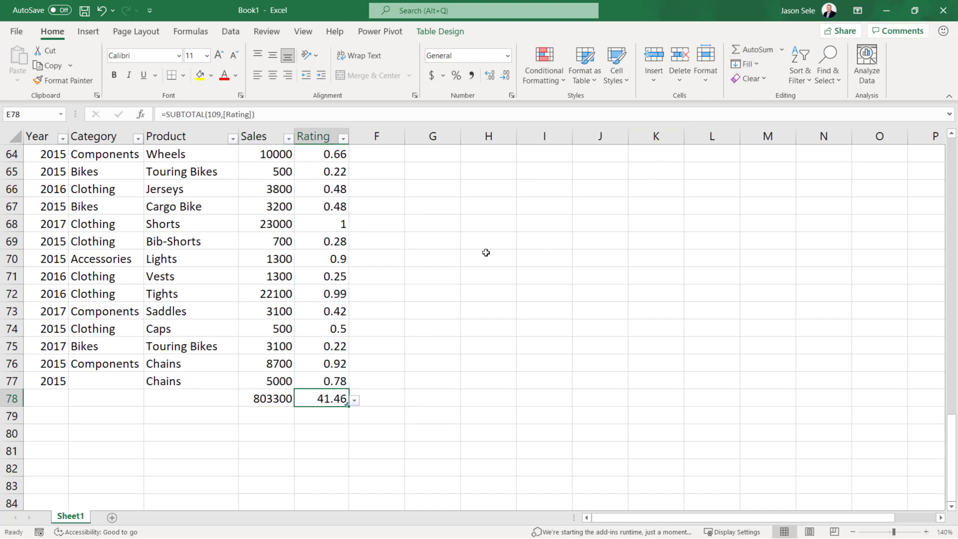
click(355, 401)
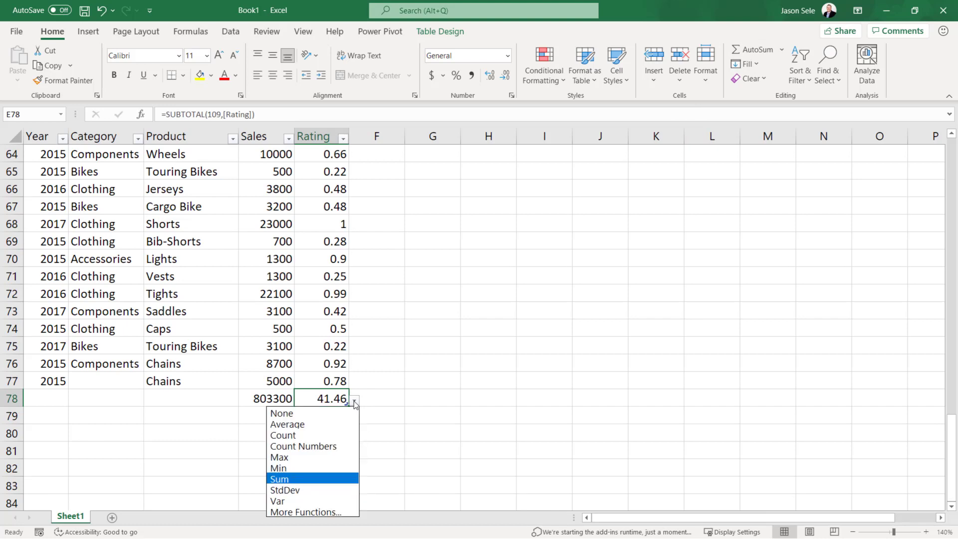
click(298, 425)
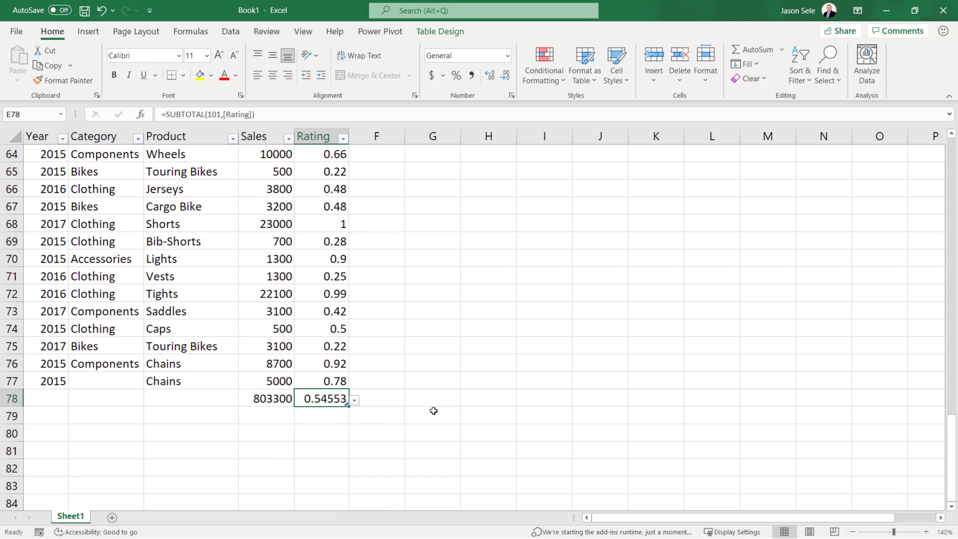
scroll(434, 411, up, 20)
scroll(434, 411, up, 1)
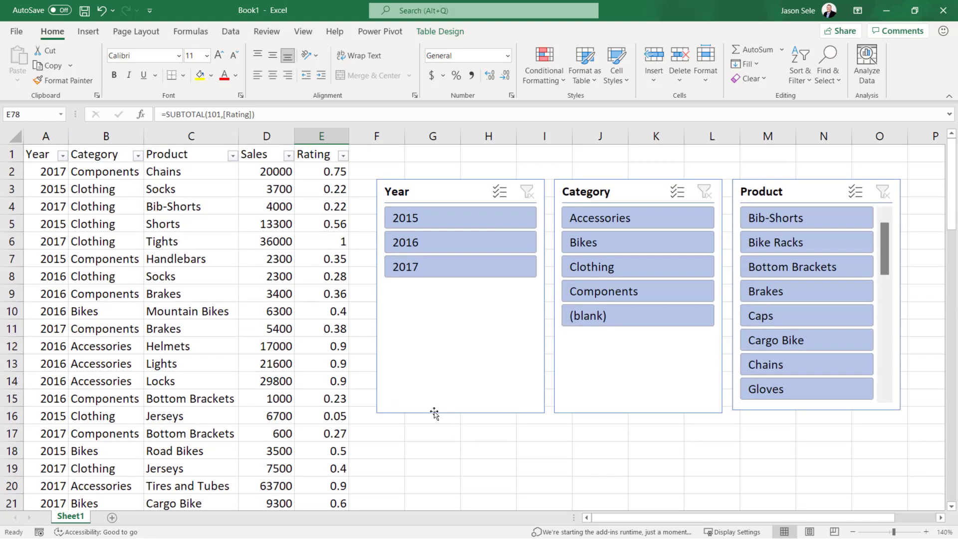
click(422, 222)
click(624, 243)
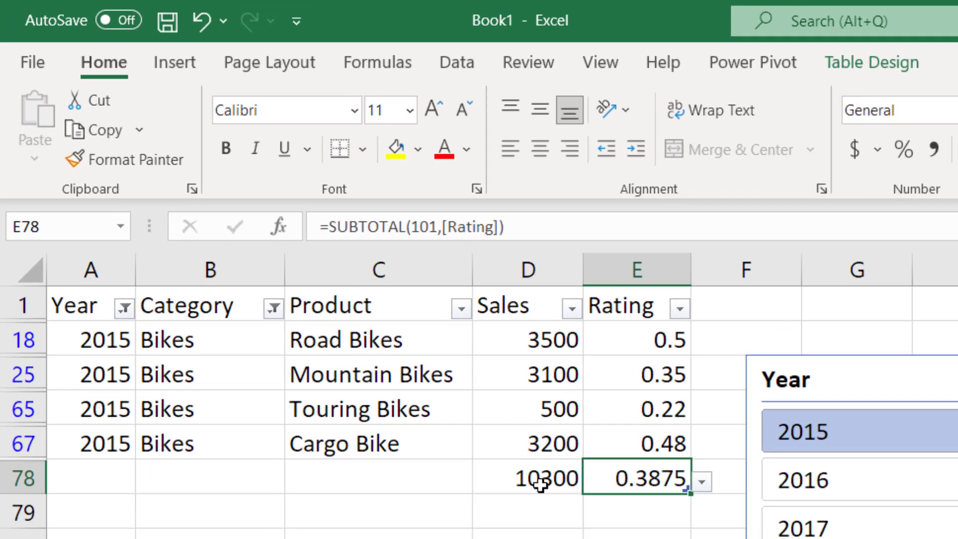
click(273, 243)
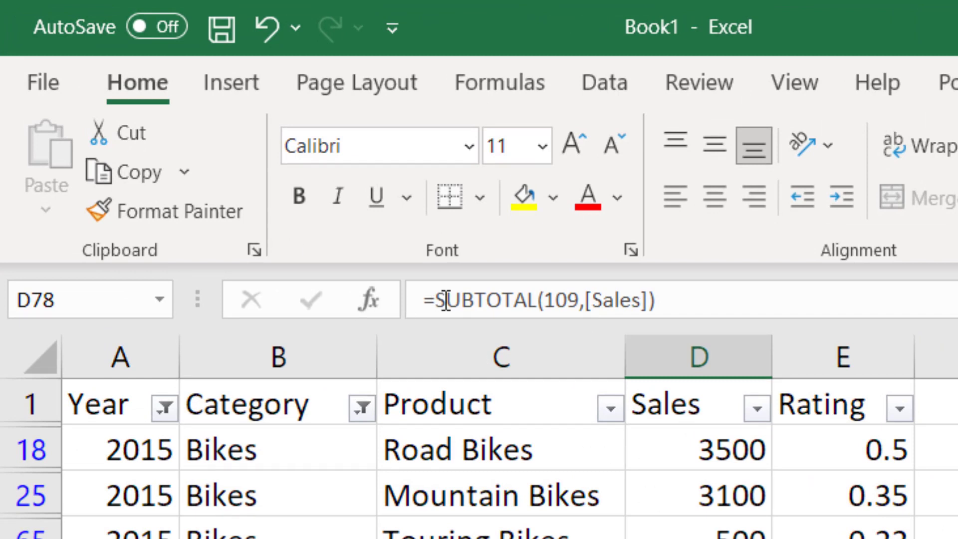
key(Right)
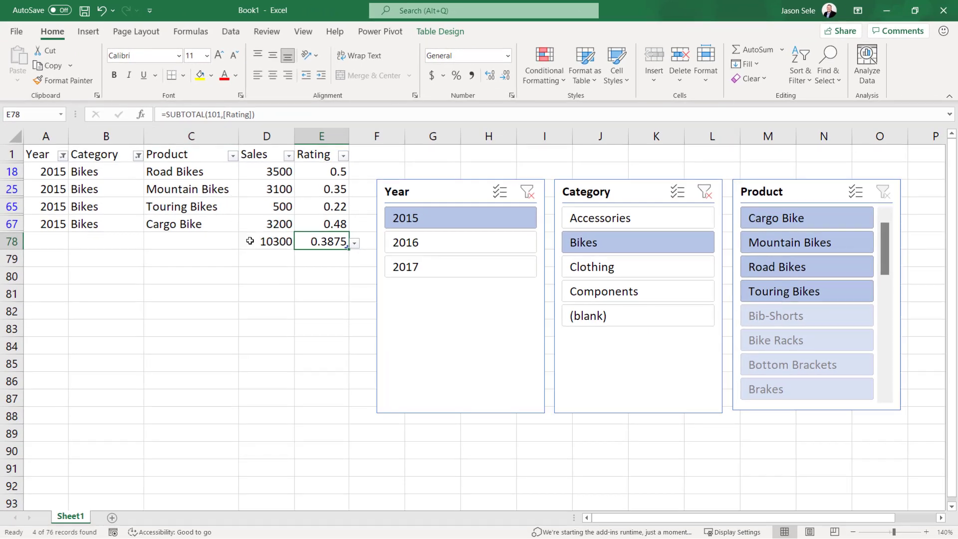
click(252, 243)
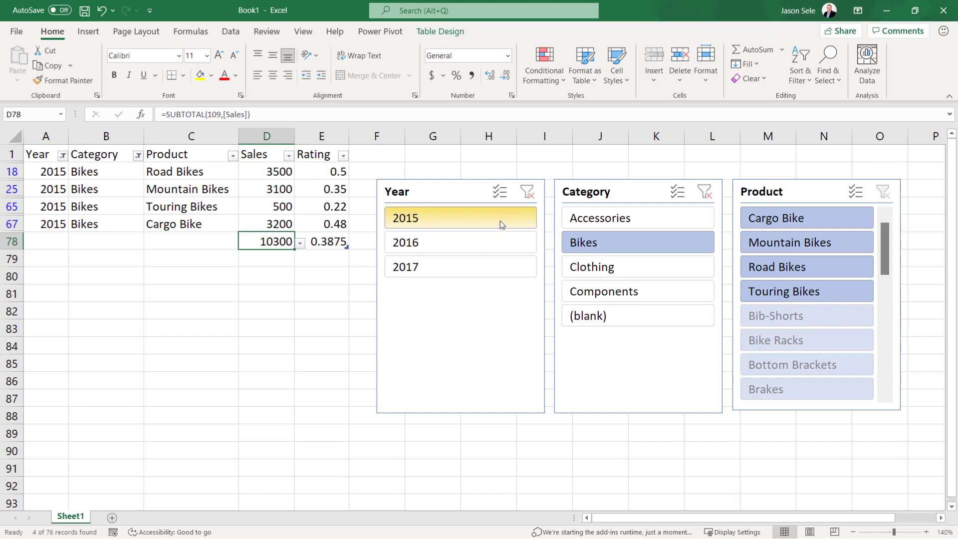
click(527, 192)
- Move the Sales and Rating totals to G1 and H1, then slice to 2015 Bikes
click(705, 192)
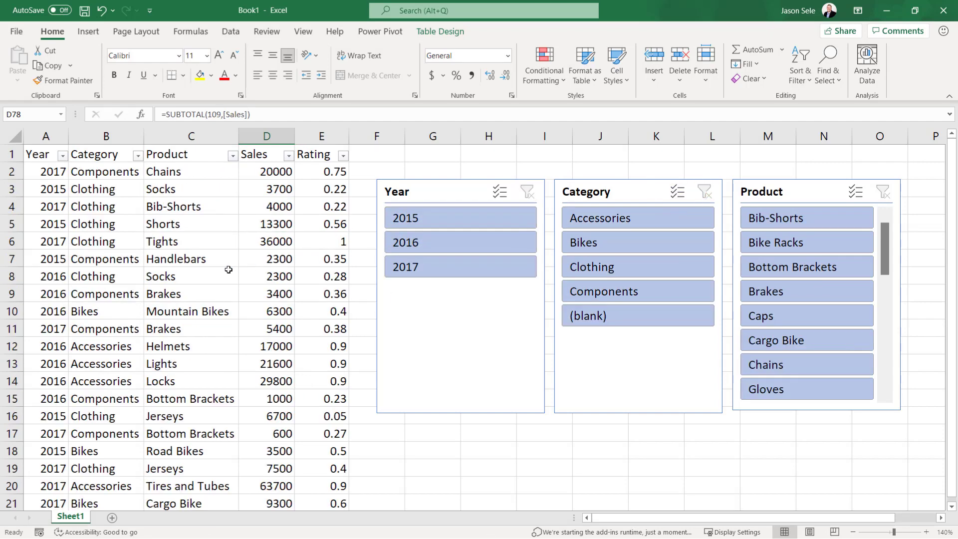
scroll(236, 274, down, 15)
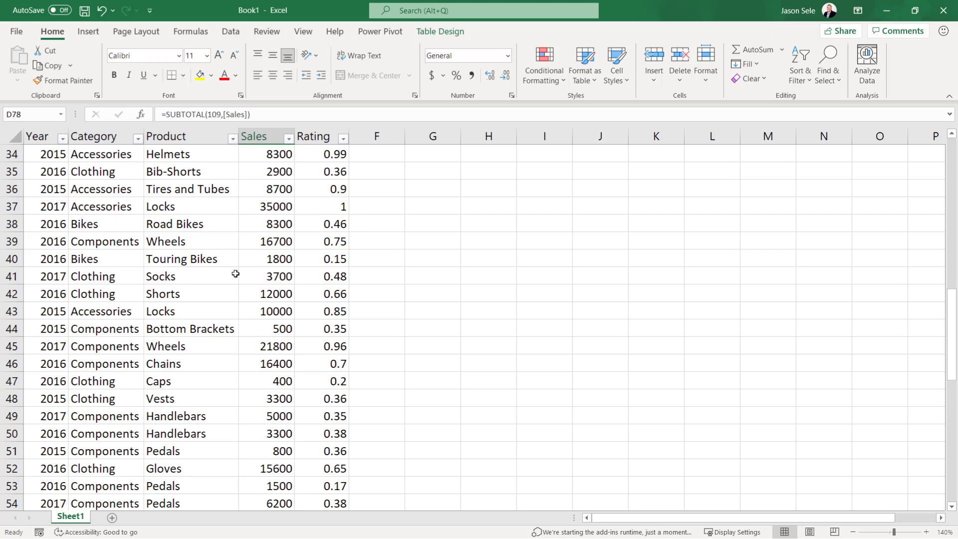
scroll(235, 273, down, 7)
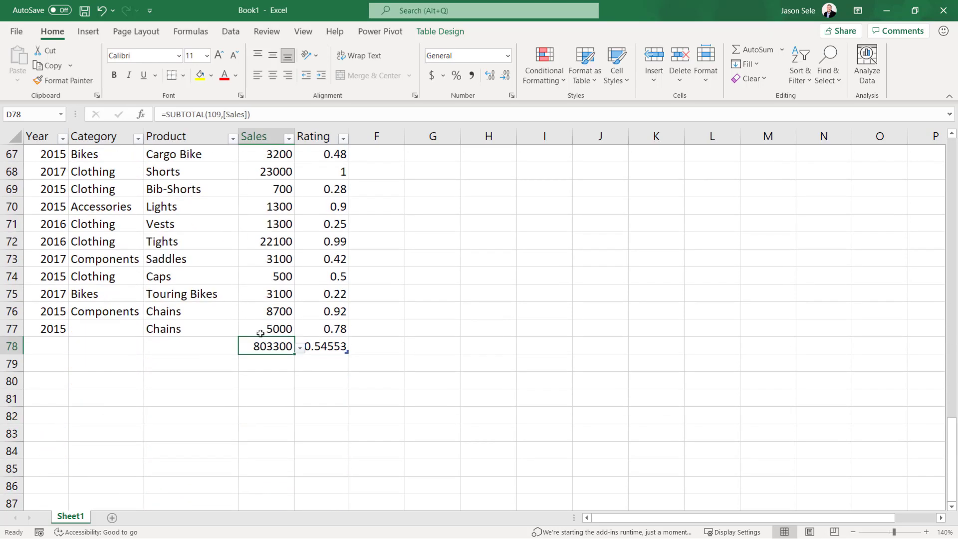
drag(263, 340, 450, 154)
scroll(365, 418, down, 17)
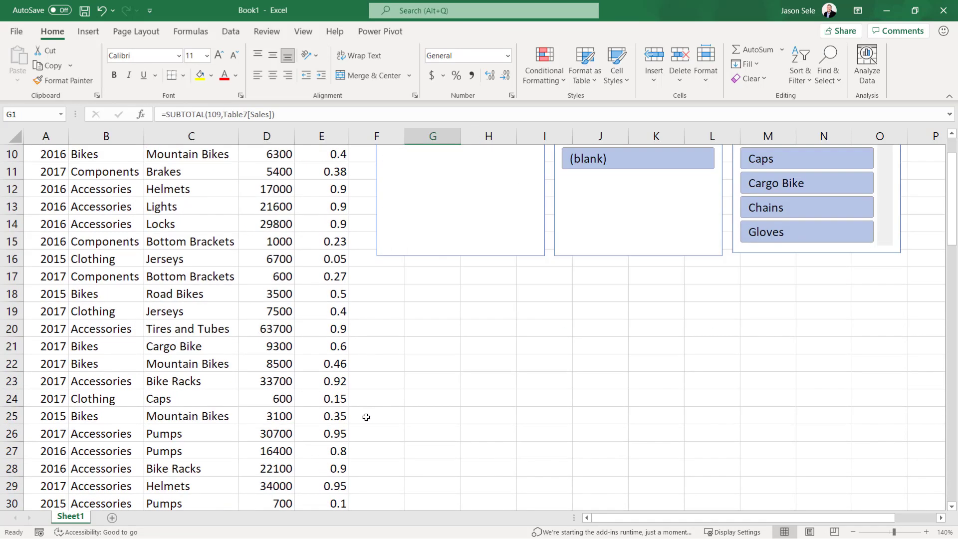
scroll(364, 420, down, 5)
click(318, 349)
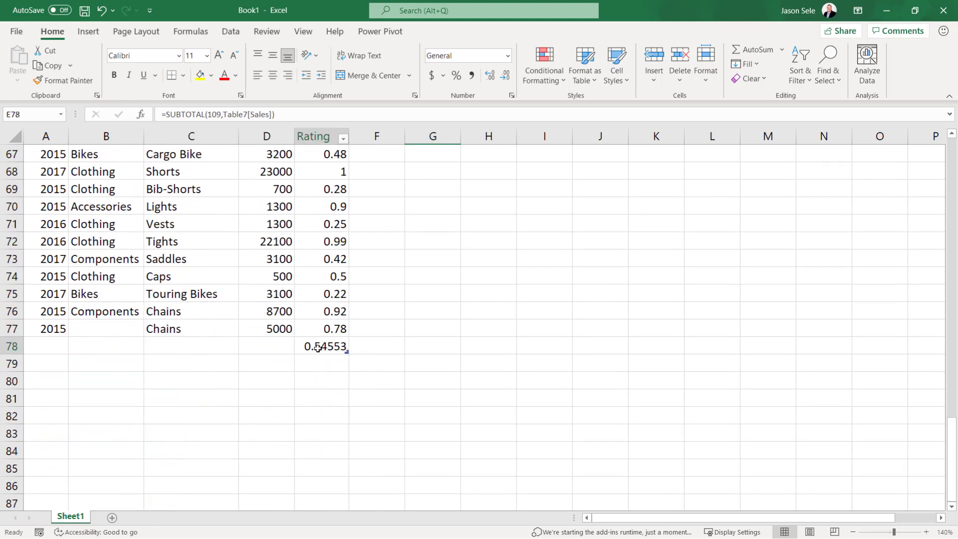
drag(321, 338, 490, 126)
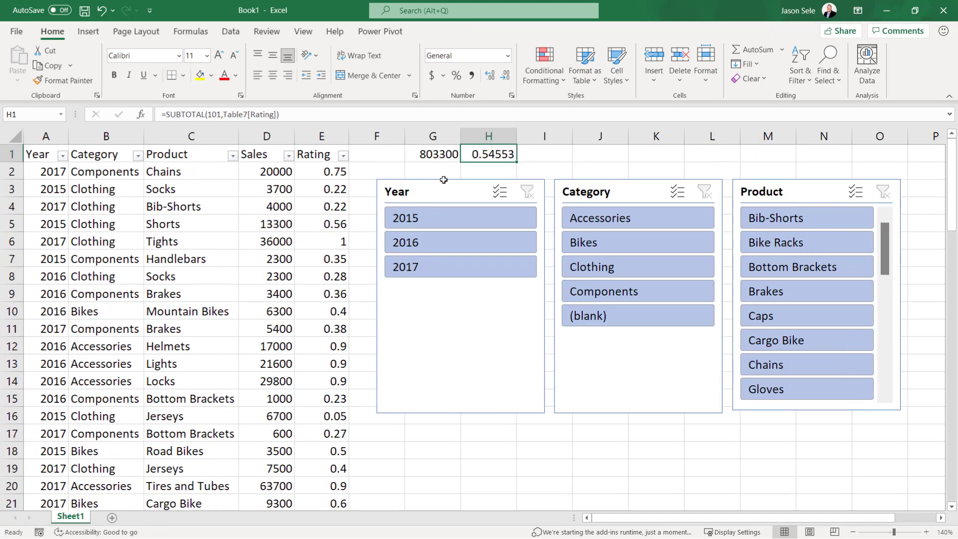
click(435, 222)
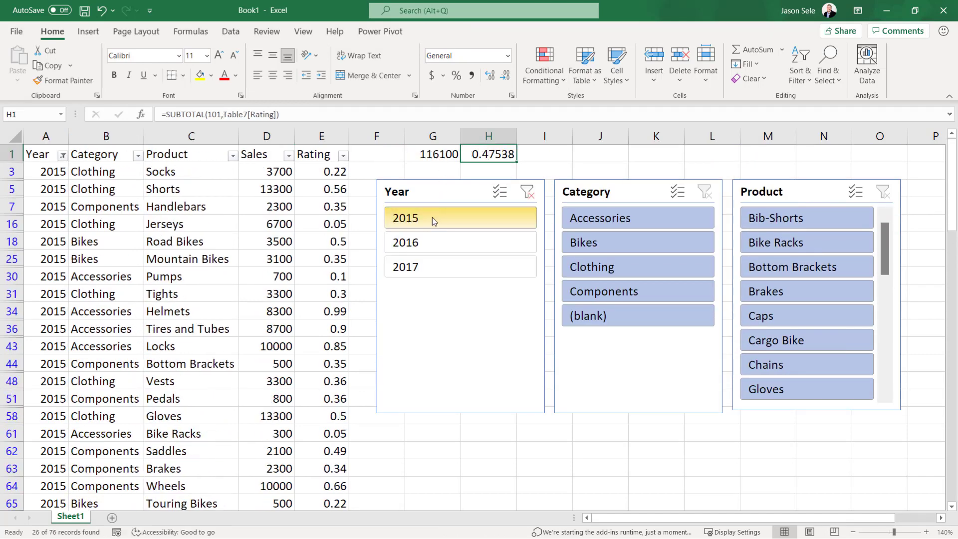
click(595, 248)
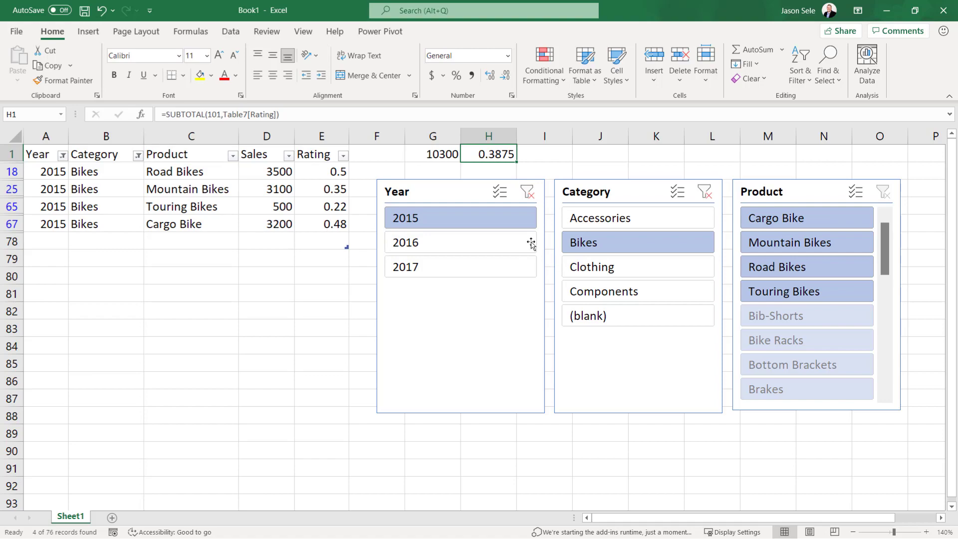
- Delete the Product slicer, checking the Name Manager before and after
click(191, 31)
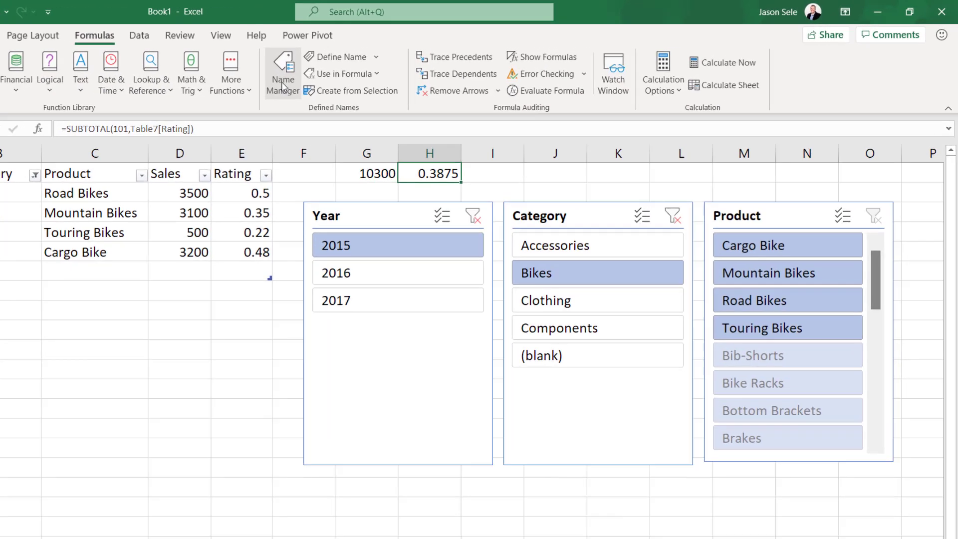
click(352, 69)
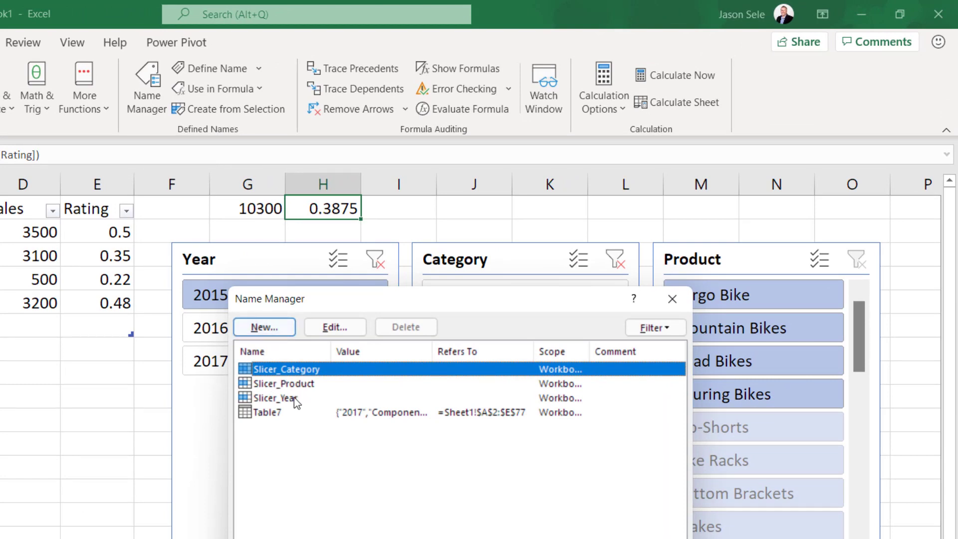
click(672, 298)
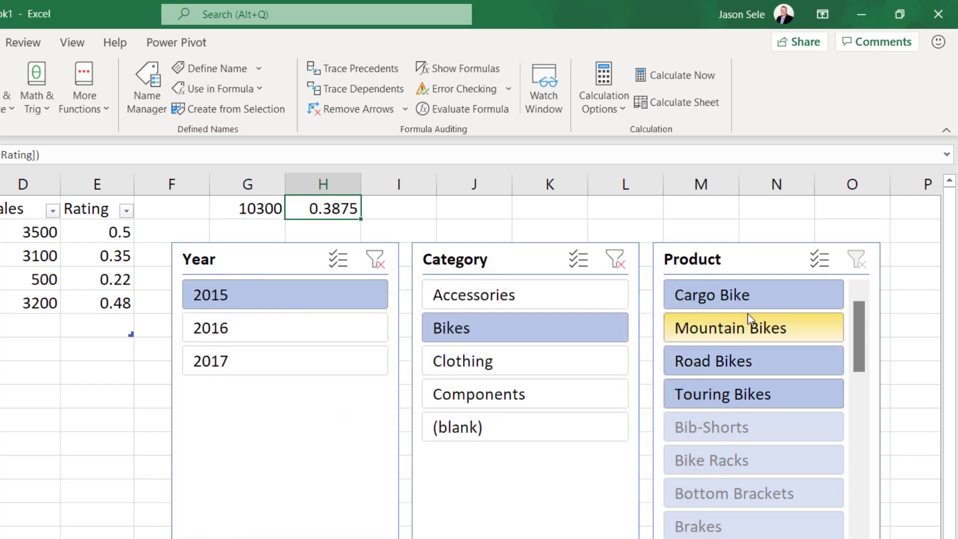
click(759, 259)
key(Delete)
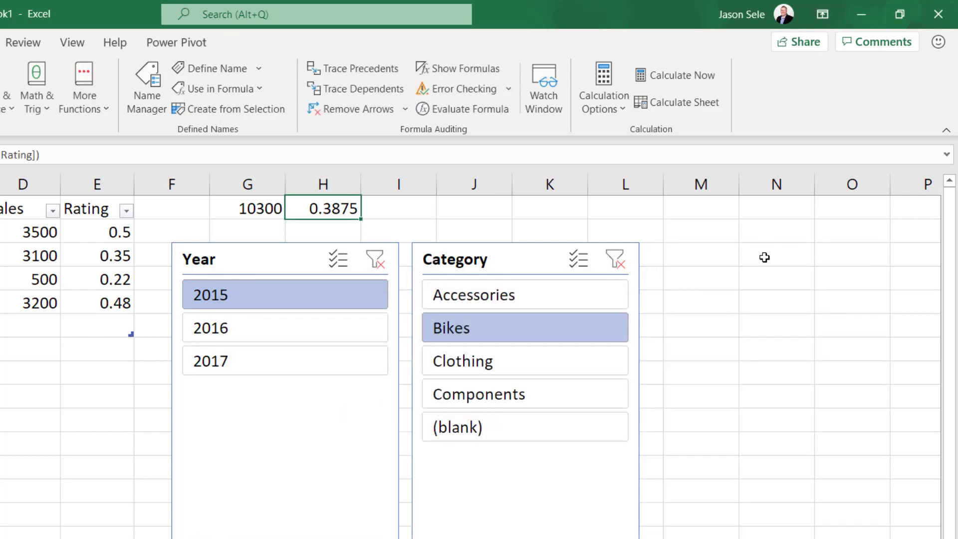
click(147, 92)
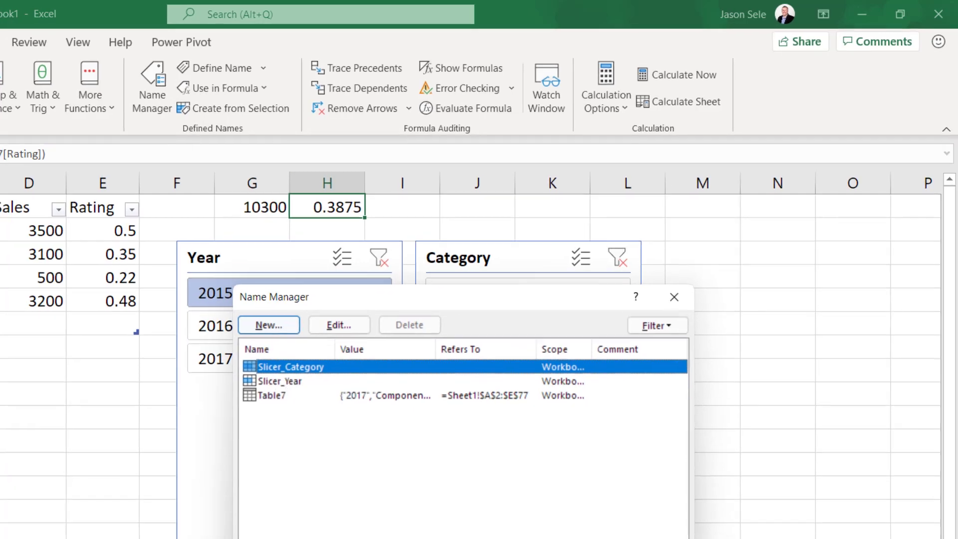
click(699, 490)
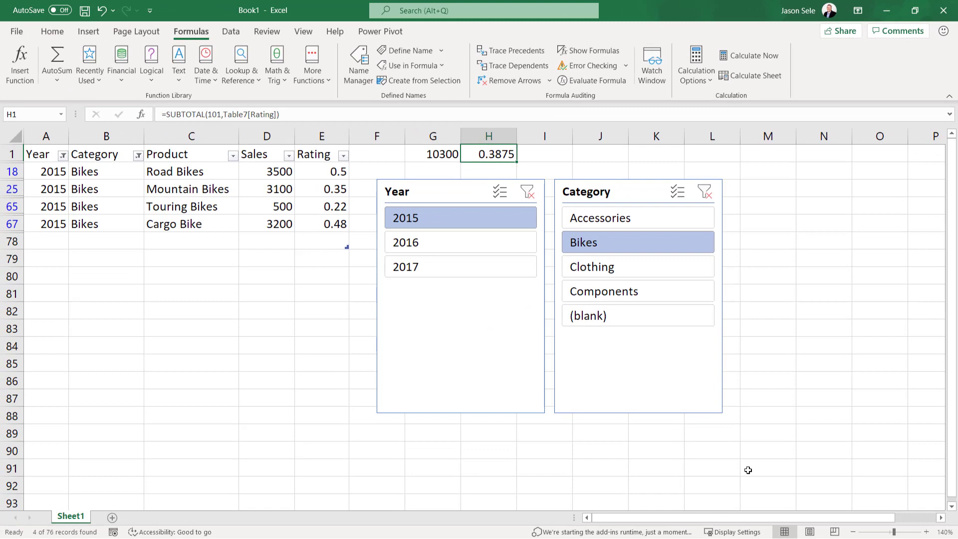
- Remove the Category slicer from its context menu
click(628, 193)
right_click(628, 194)
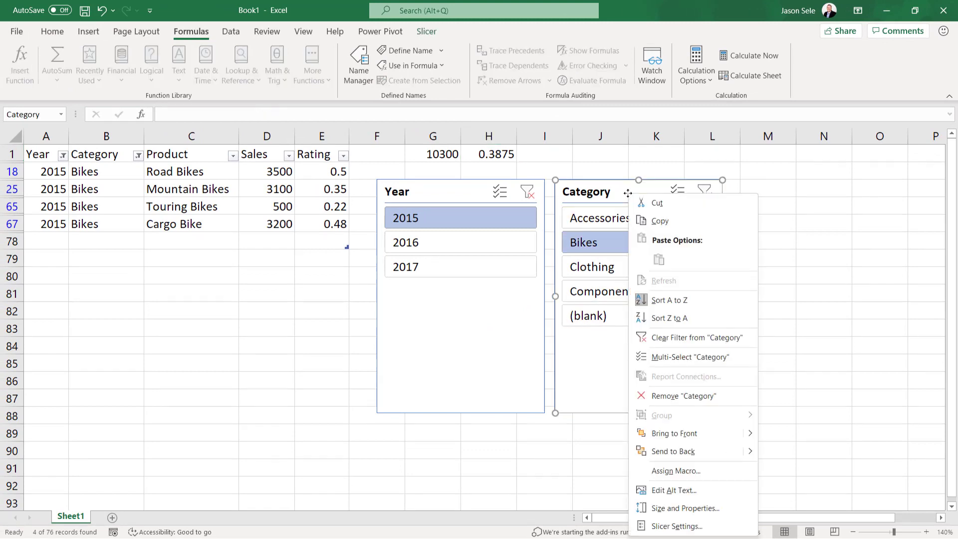
click(683, 396)
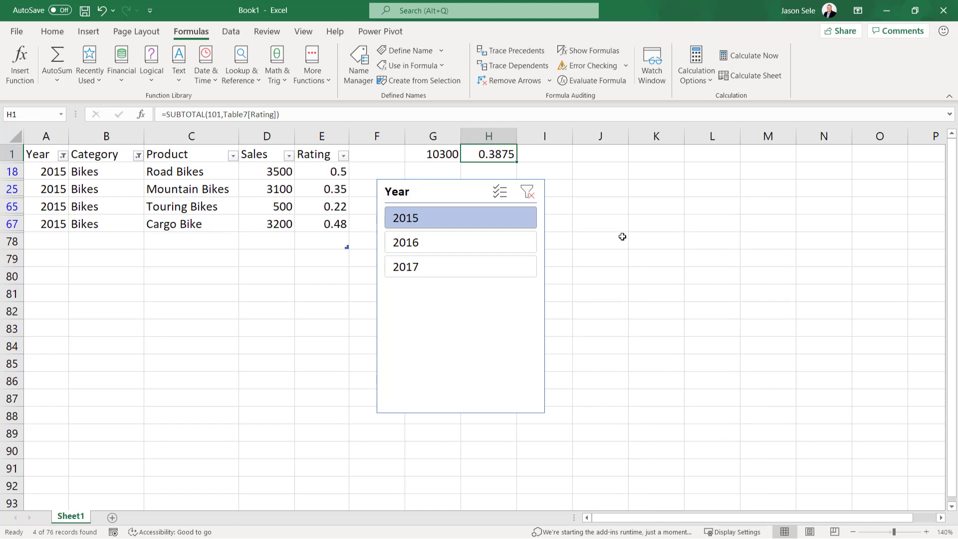
- Toggle individual years in the Year slicer, then select 2015–2017 together for all Bikes rows
click(451, 265)
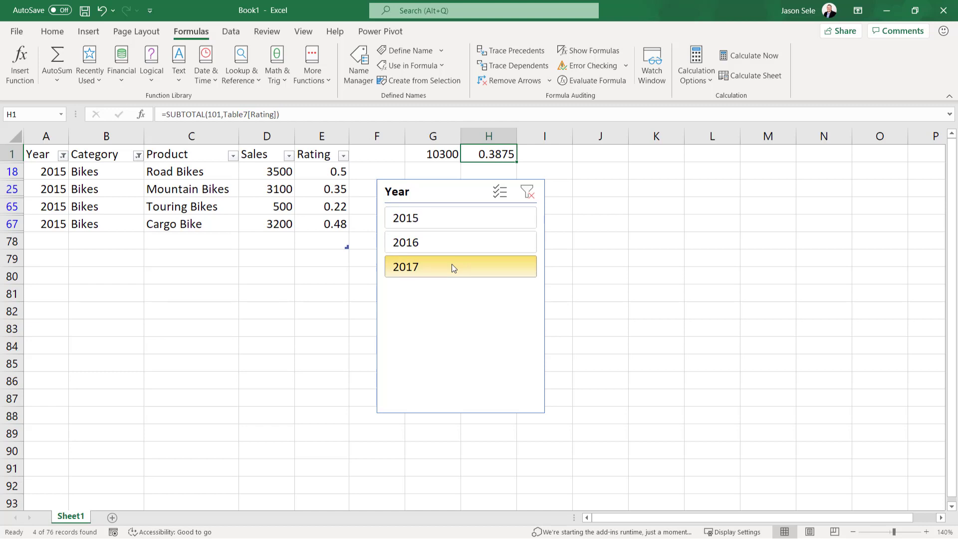
click(451, 247)
click(450, 222)
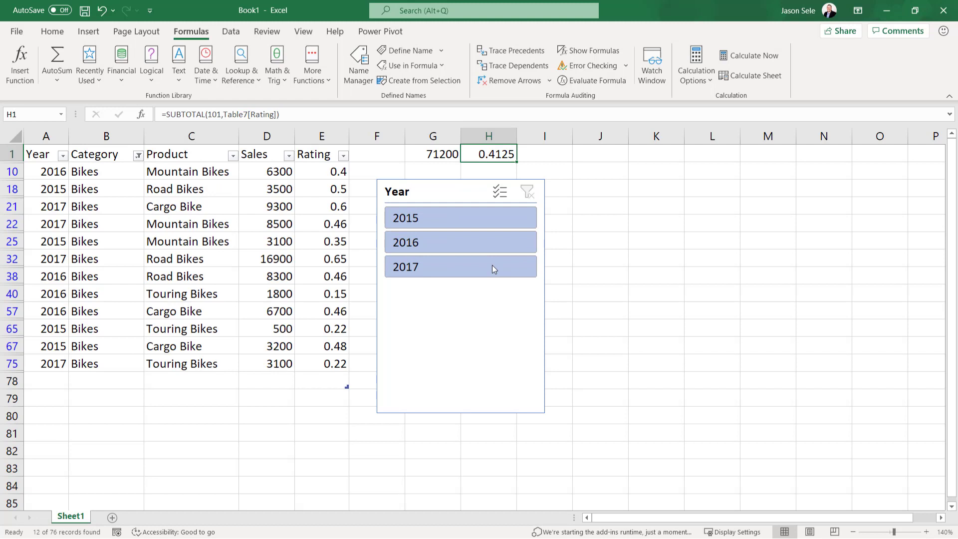
click(463, 221)
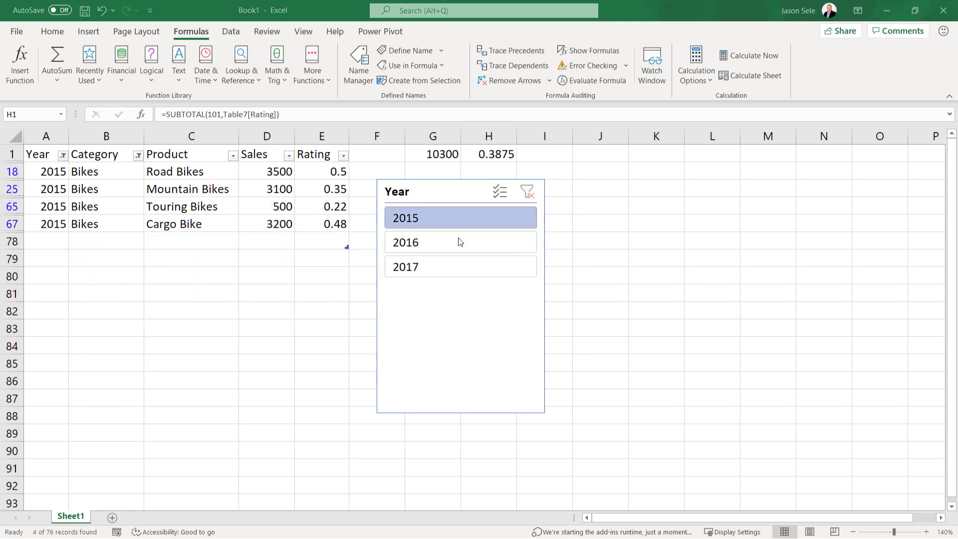
click(455, 267)
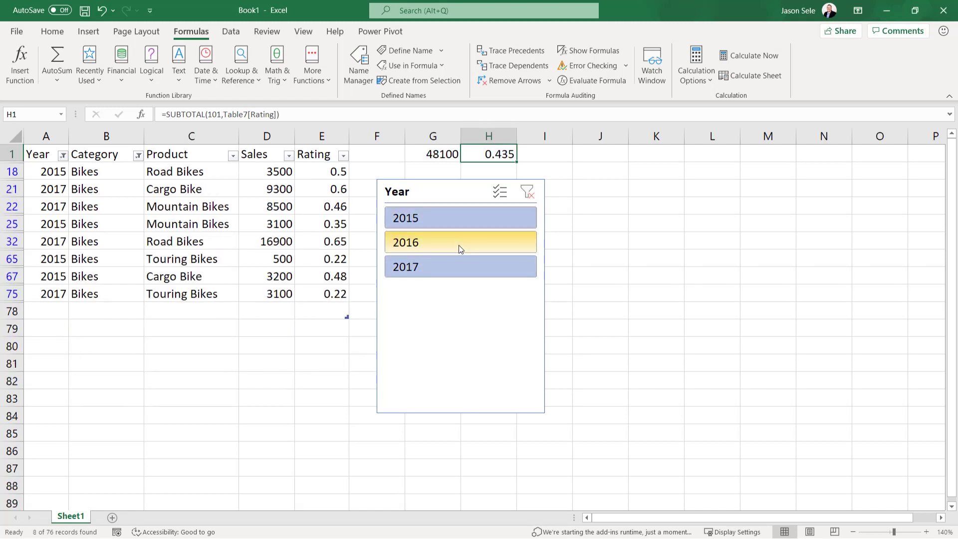
click(460, 243)
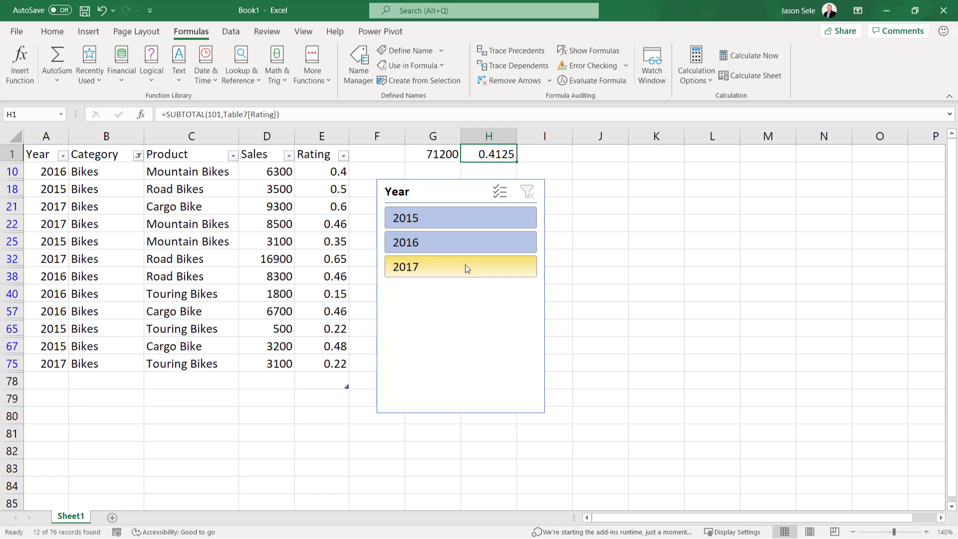
ctrl+click(466, 265)
click(448, 217)
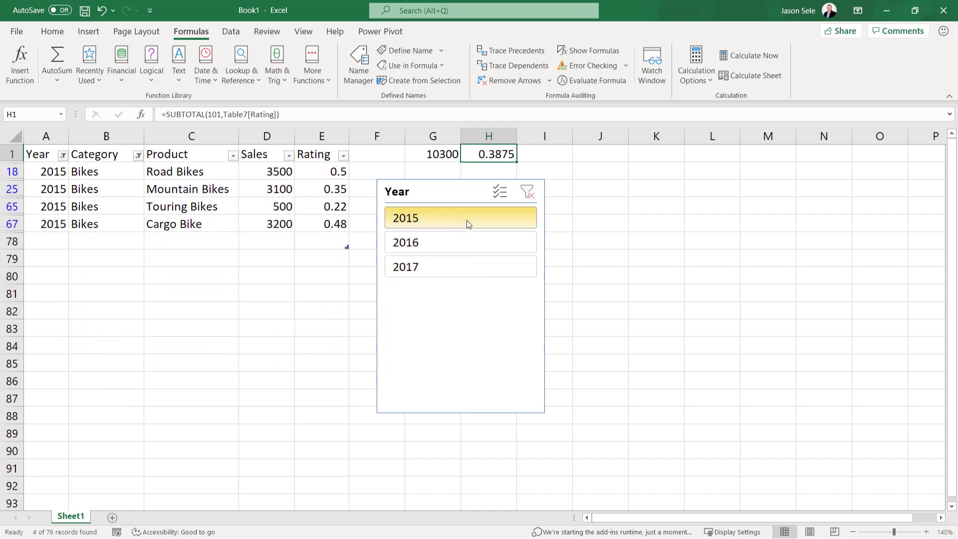
drag(466, 220, 484, 306)
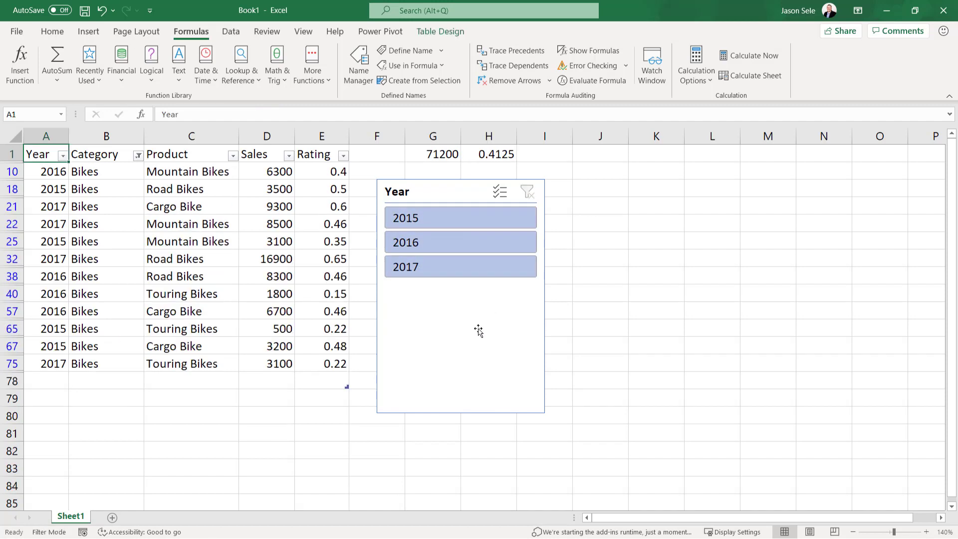
- Select the Year slicer and apply the gold/yellow slicer style to it
click(443, 189)
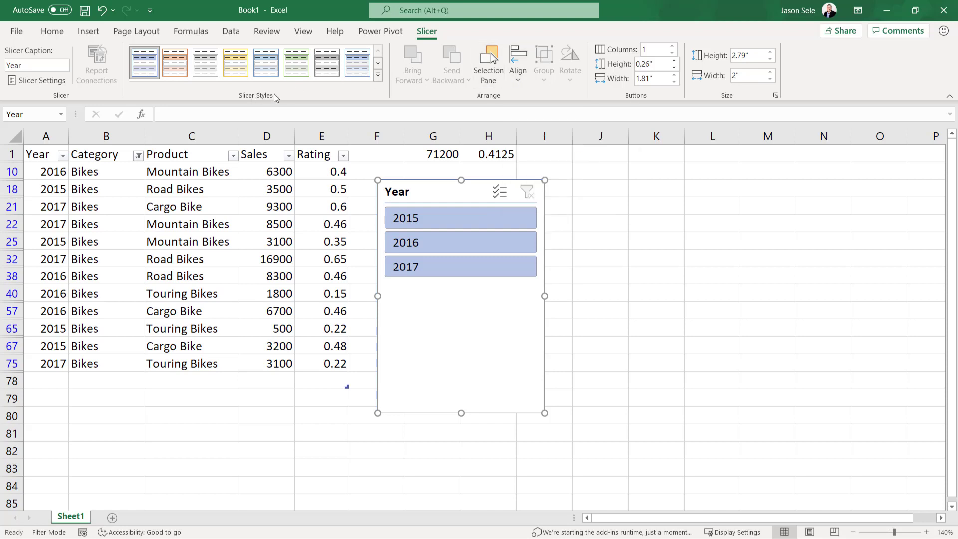
click(235, 64)
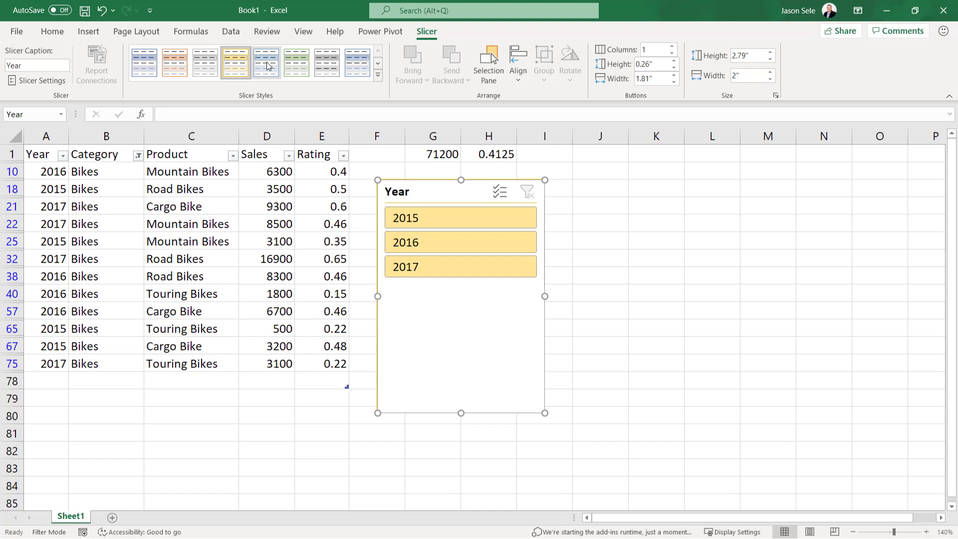
- Apply the green slicer style to the Year slicer
click(310, 70)
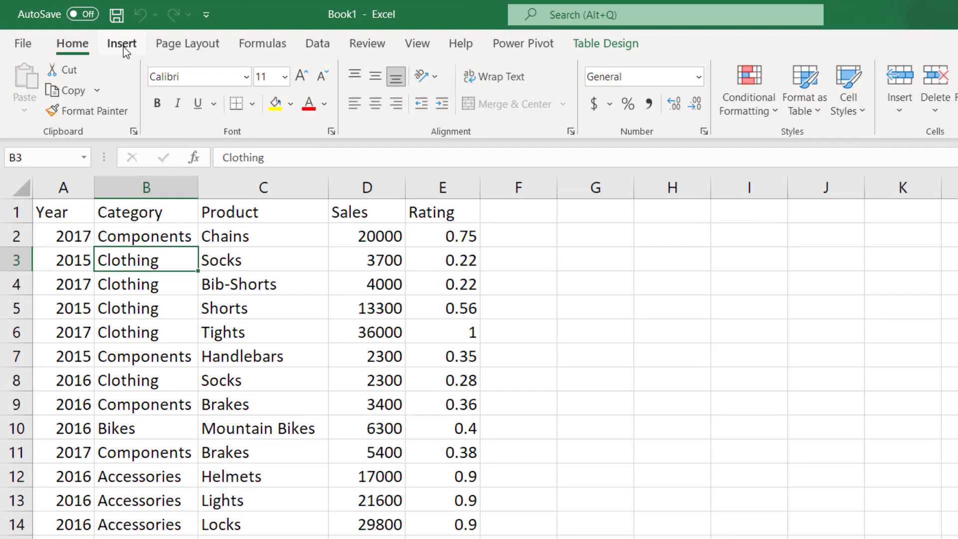
- Insert a PivotTable from the sales table onto a new worksheet
click(89, 34)
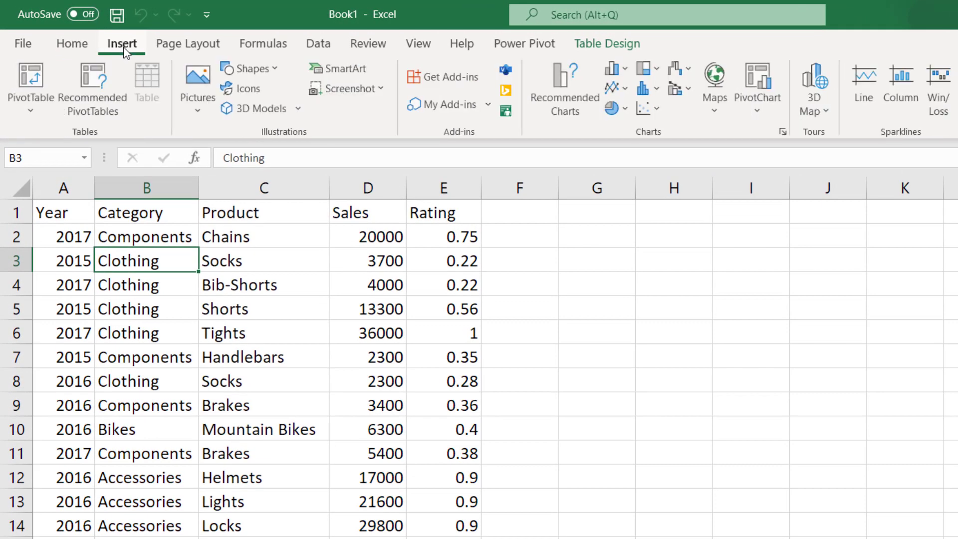
click(31, 77)
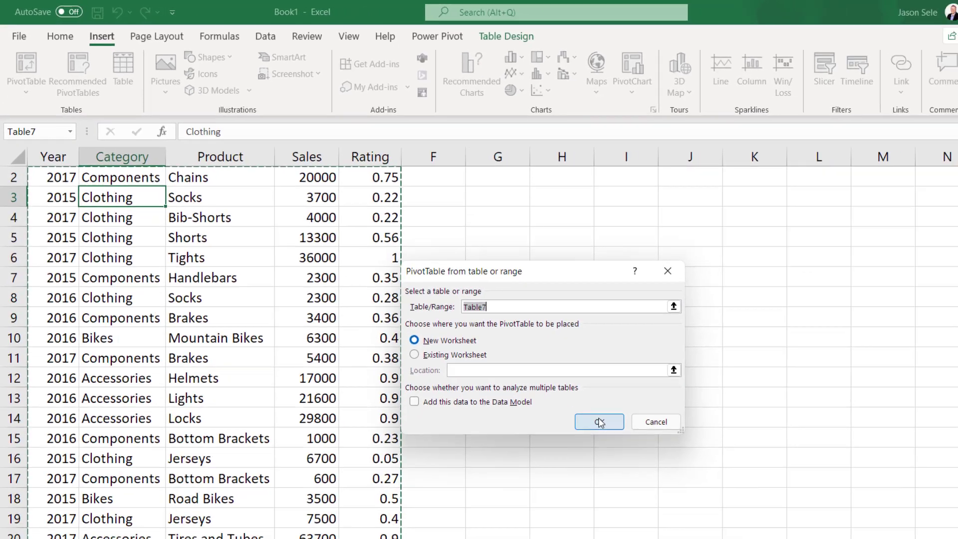
click(698, 490)
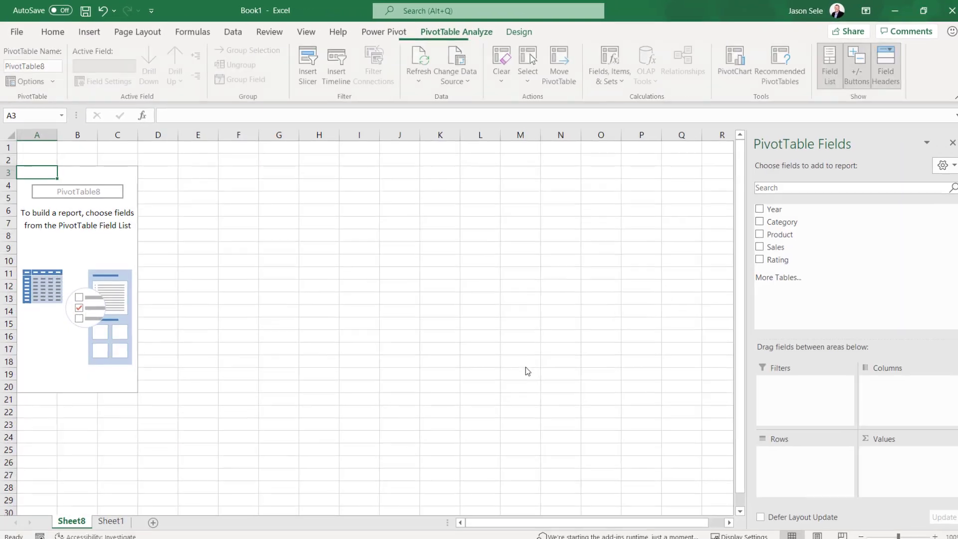
- Put Year, Category and Product in the pivot's Rows and Sales in Values
drag(770, 212, 773, 464)
drag(772, 232, 786, 480)
drag(768, 246, 894, 462)
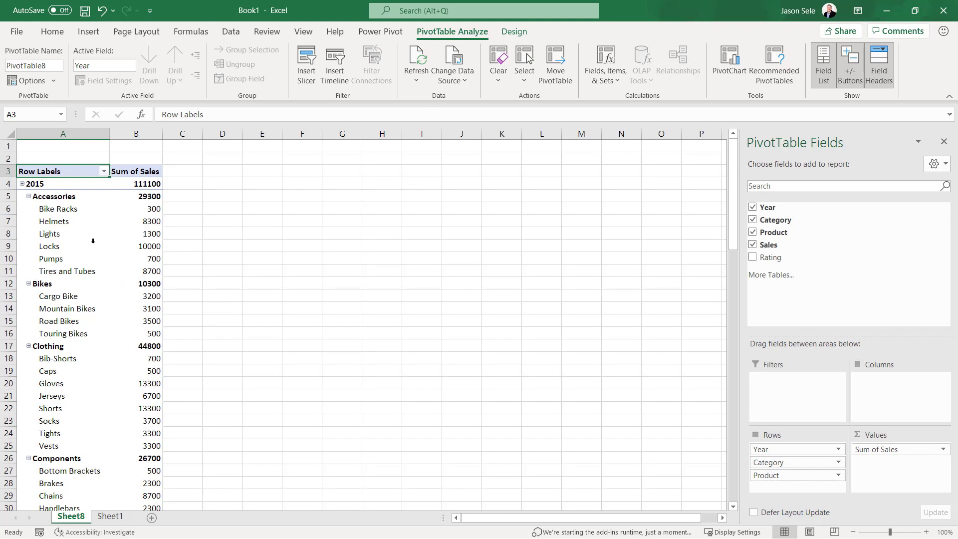
- From a cell in the PivotTable, insert slicers for the Year, Category and Product fields
click(104, 214)
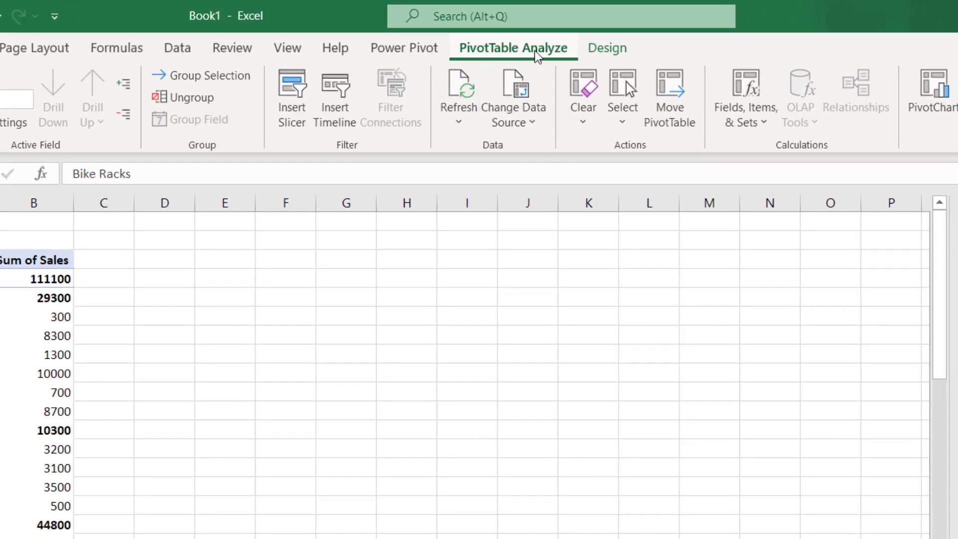
click(303, 108)
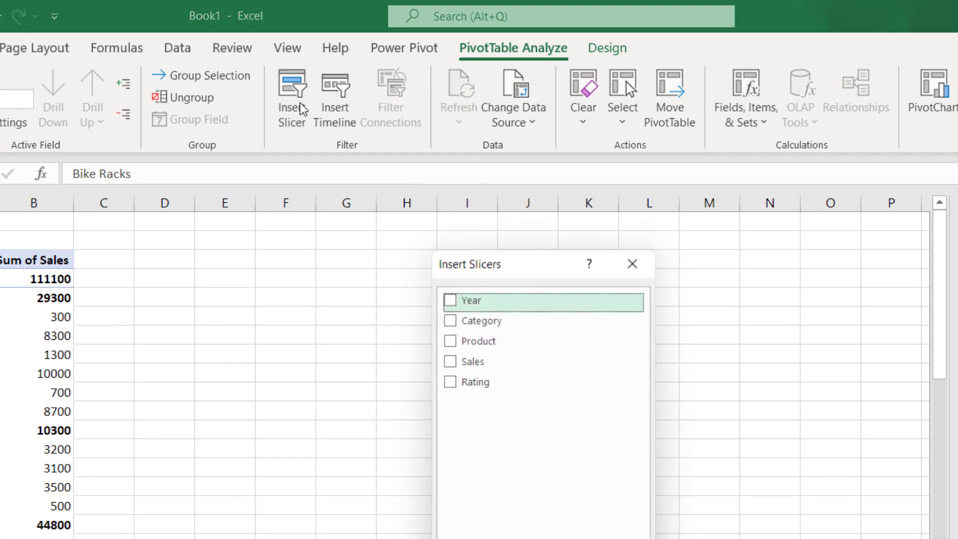
click(451, 300)
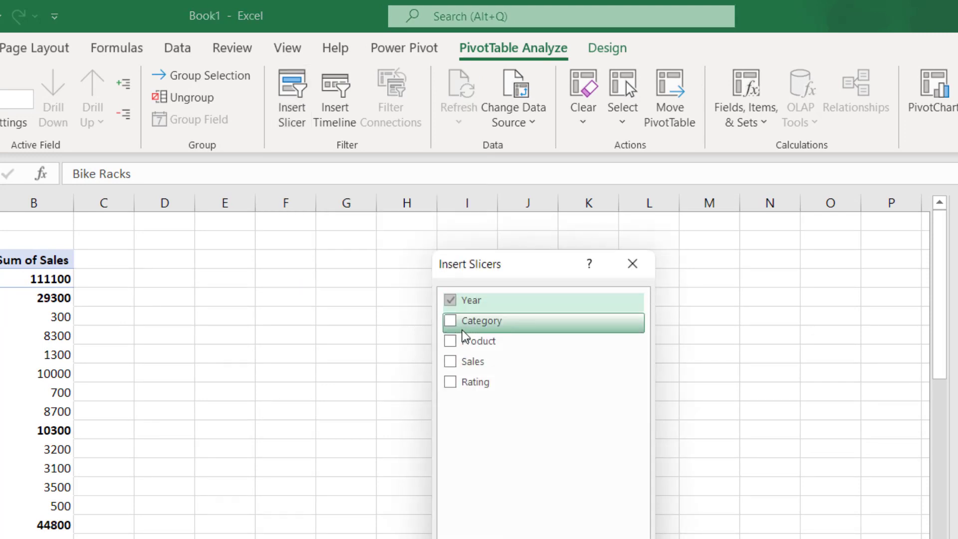
click(451, 320)
click(450, 341)
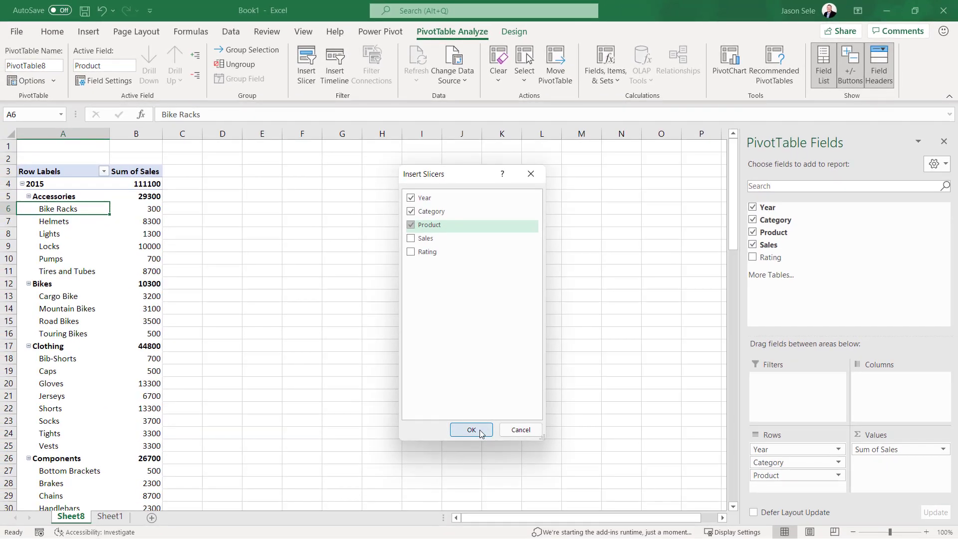
click(481, 433)
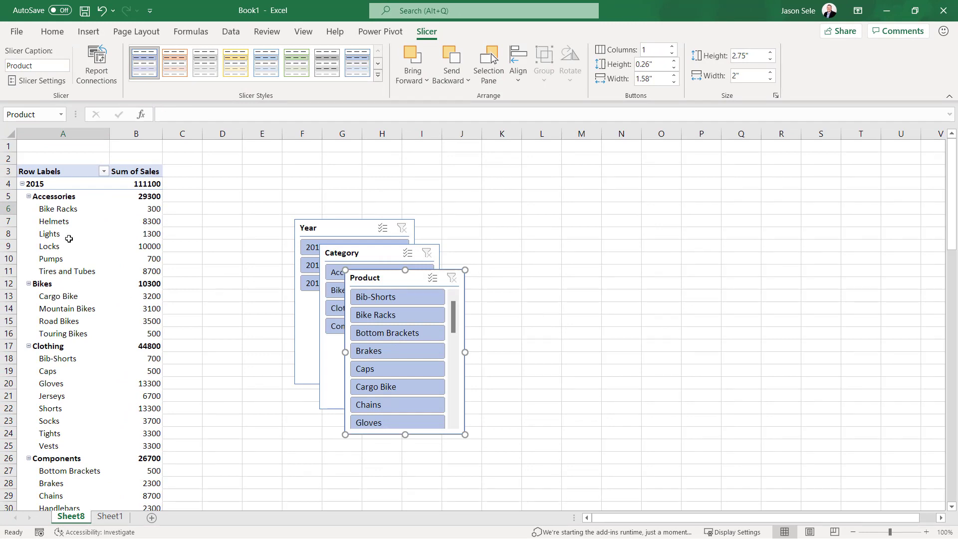
- Move the Year slicer near D4 and narrow it to 1.1 inches
click(334, 229)
drag(334, 229, 242, 185)
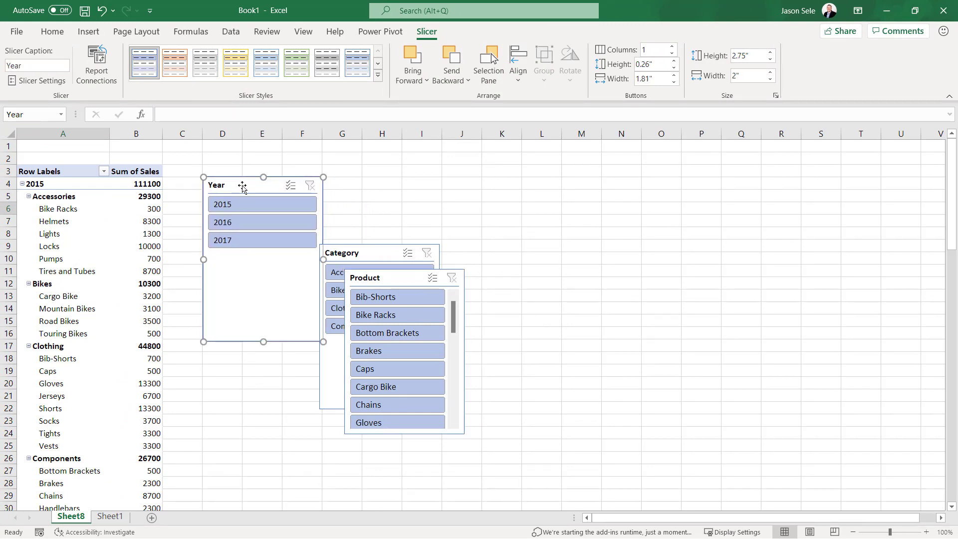
click(771, 80)
click(772, 80)
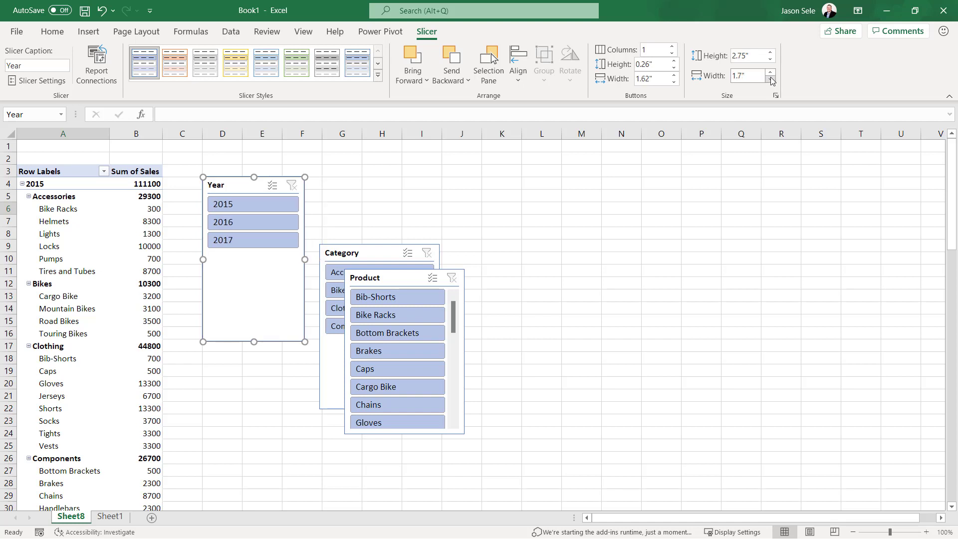
click(771, 79)
click(771, 79)
click(771, 79)
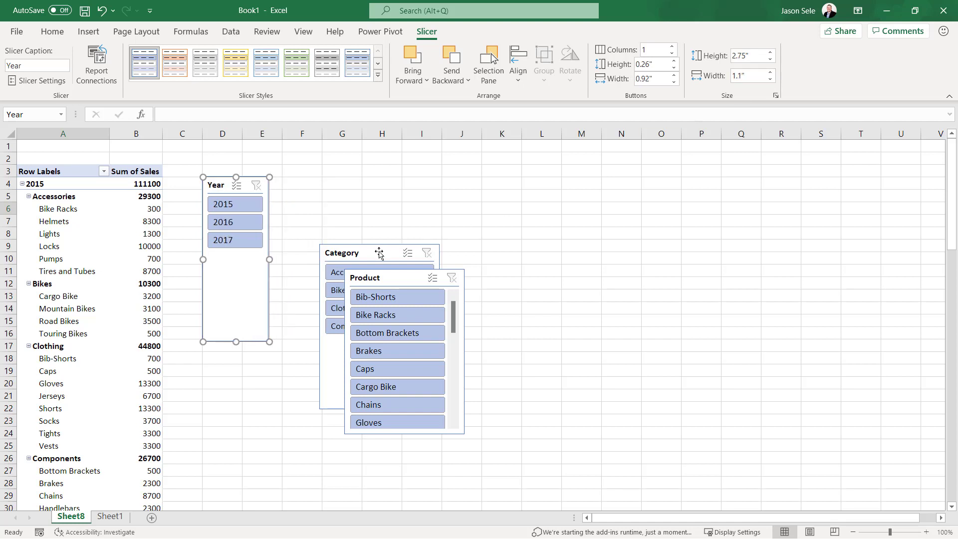
- Place the Category slicer beside Year and narrow it to 1.4 inches
drag(378, 253, 336, 186)
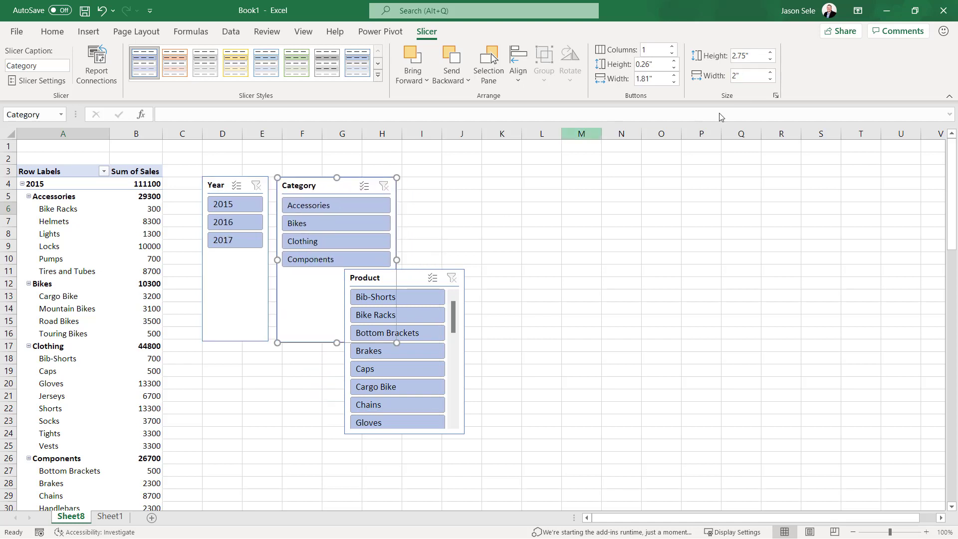
click(771, 79)
click(772, 80)
click(771, 79)
click(771, 79)
click(771, 79)
click(771, 79)
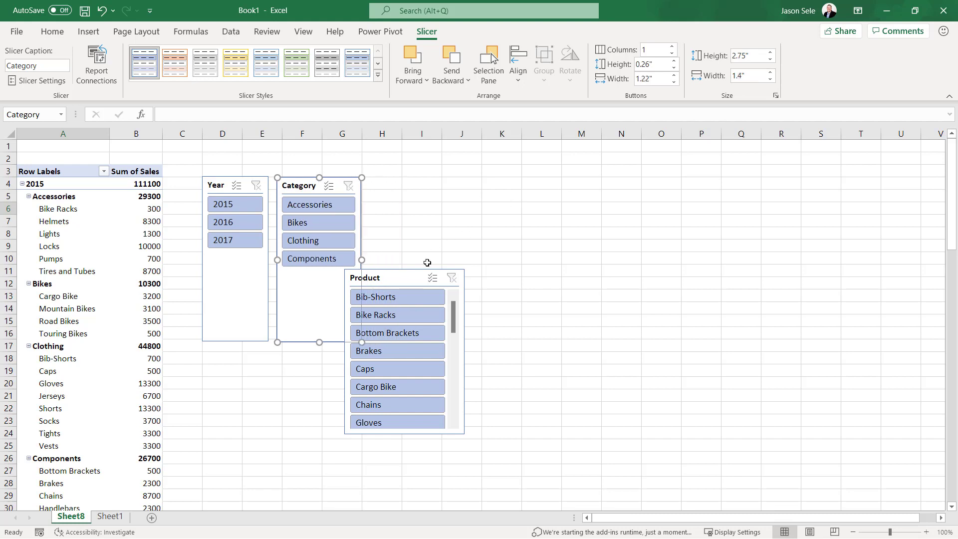
- Place the Product slicer beside Category with 3 columns and 3.3-inch width
drag(403, 278, 427, 184)
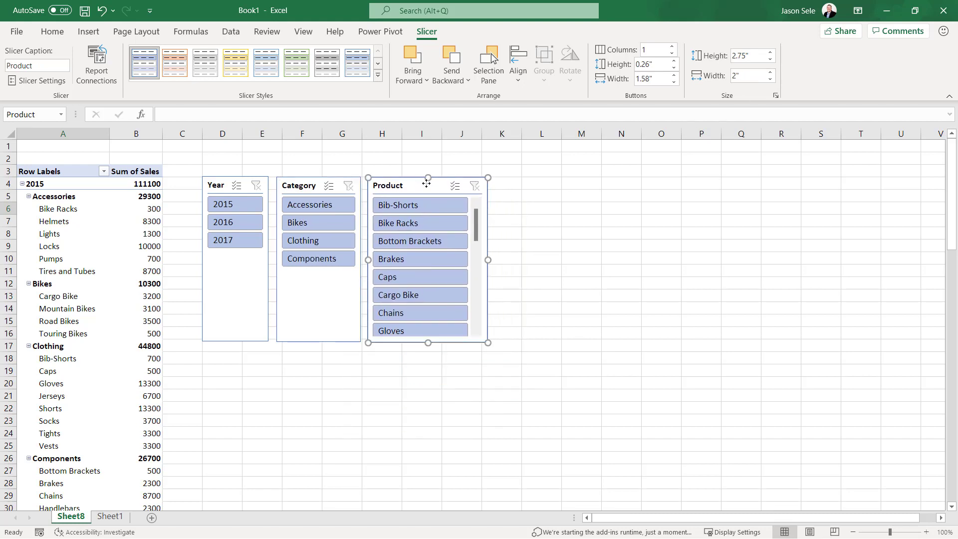
click(672, 47)
click(672, 47)
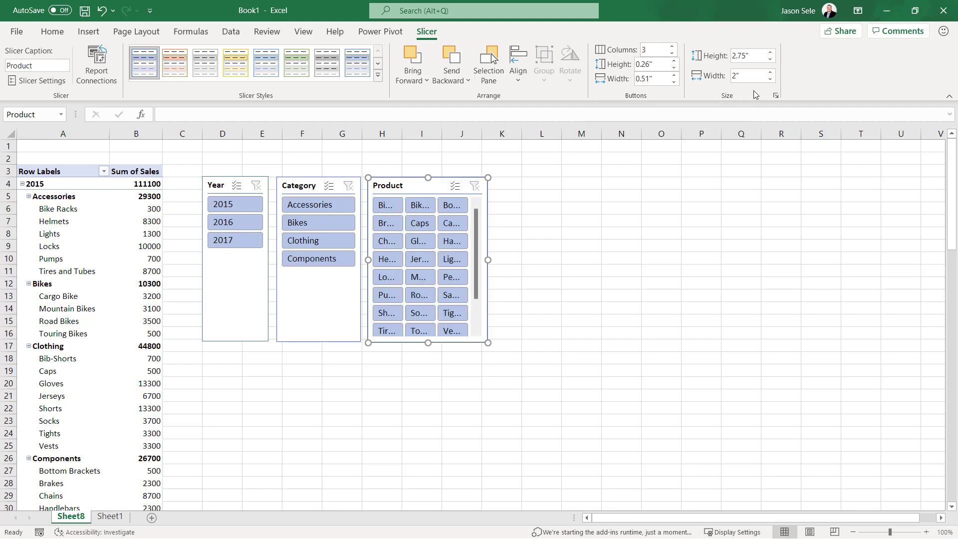
click(770, 72)
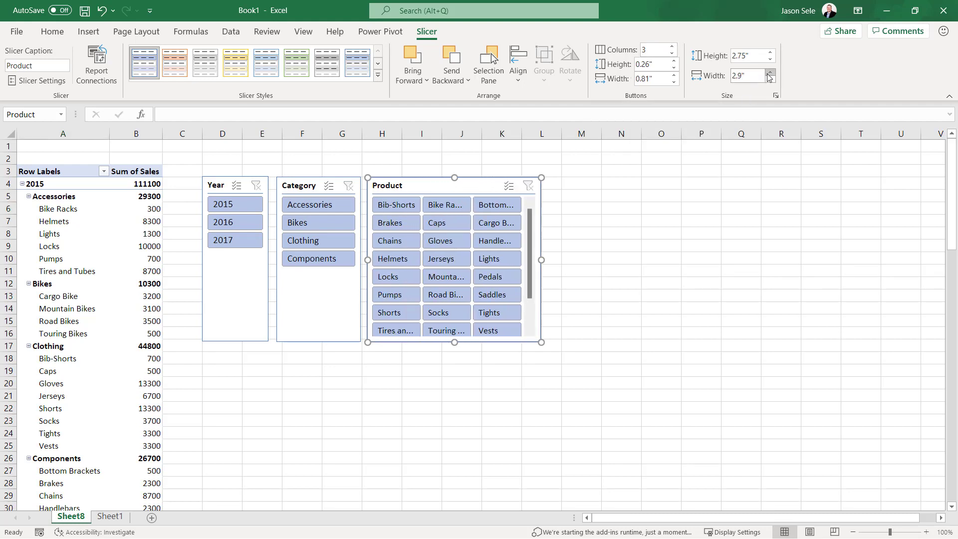
click(770, 73)
click(770, 73)
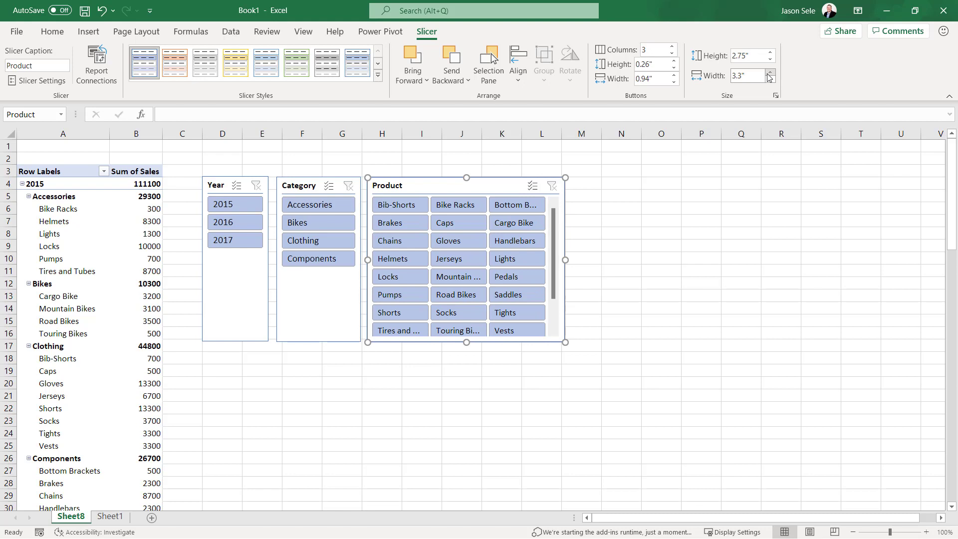
- Choose 2015, Bikes and Mountain Bikes in the three slicers, giving a 3100 total
click(380, 357)
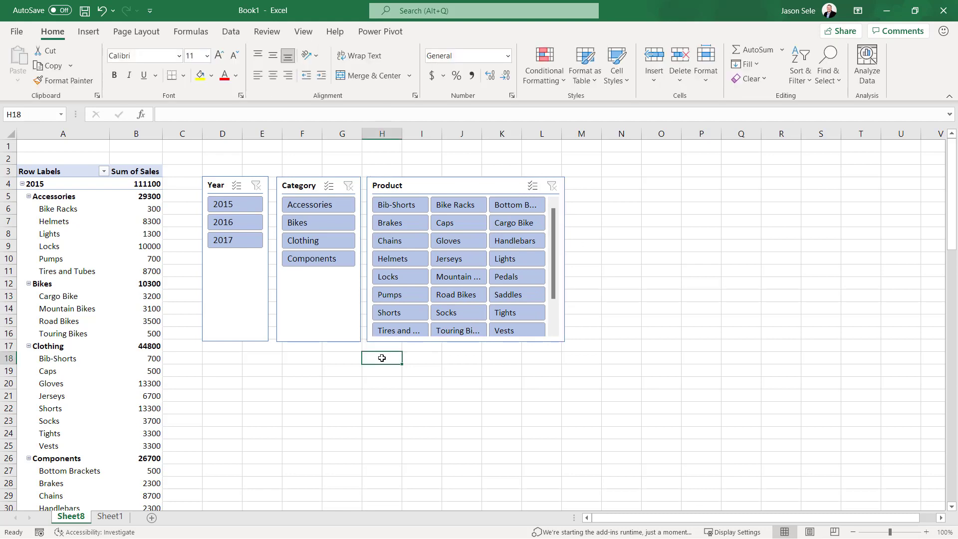
click(238, 207)
click(302, 226)
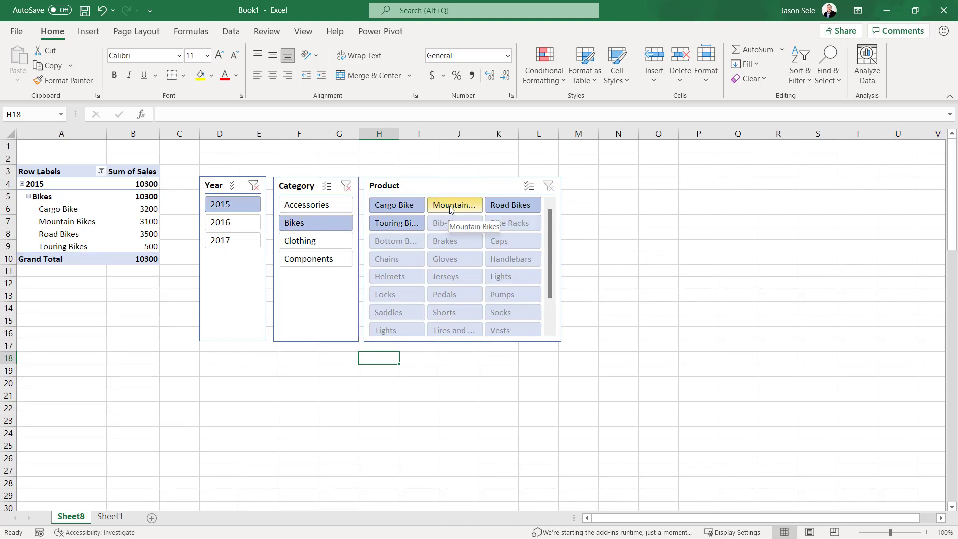
click(450, 209)
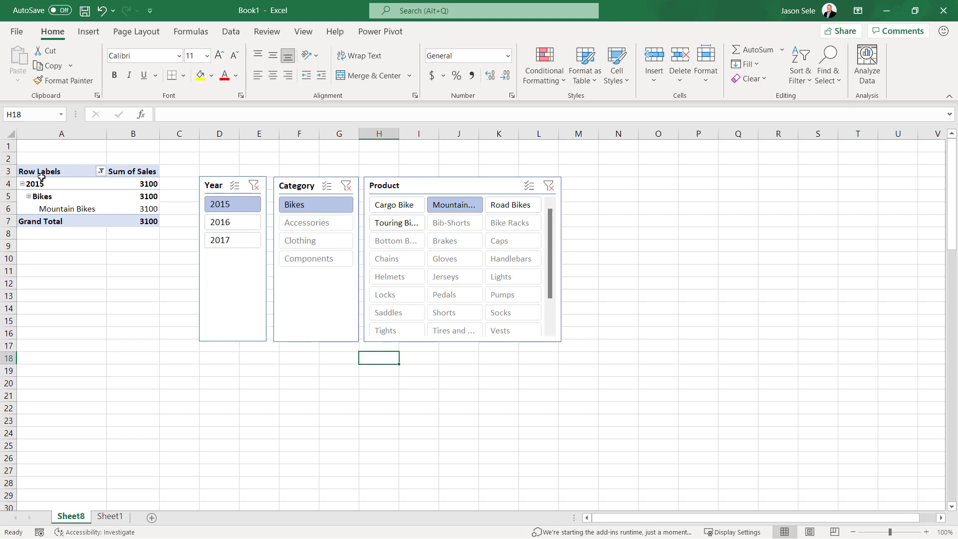
- Copy the sales PivotTable (A3:B7) and paste a second copy at N3
drag(31, 170, 145, 228)
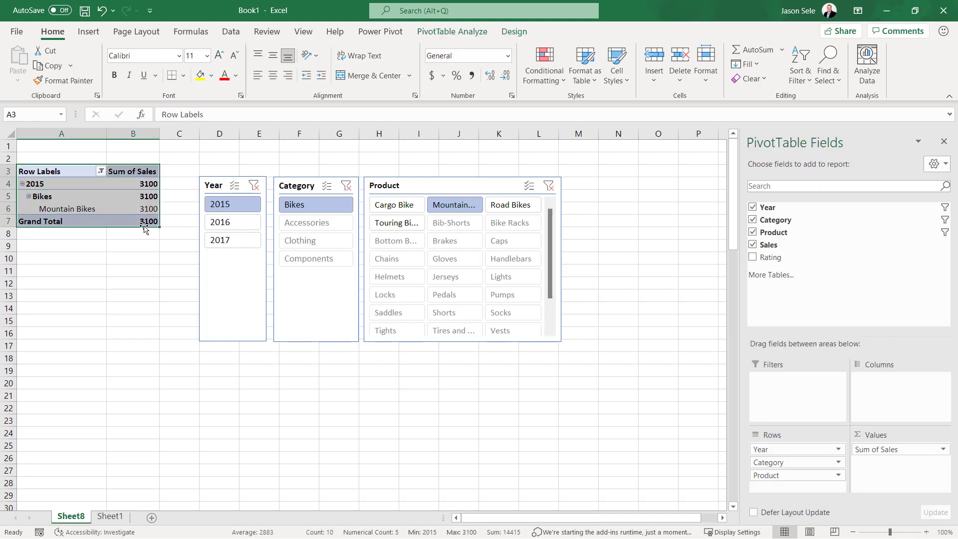
key(ctrl+c)
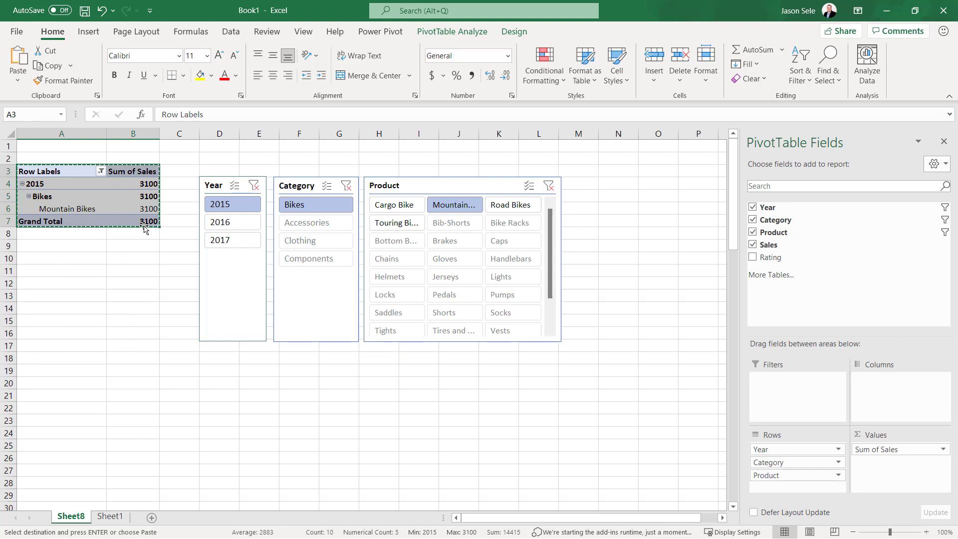
click(621, 172)
key(ctrl+v)
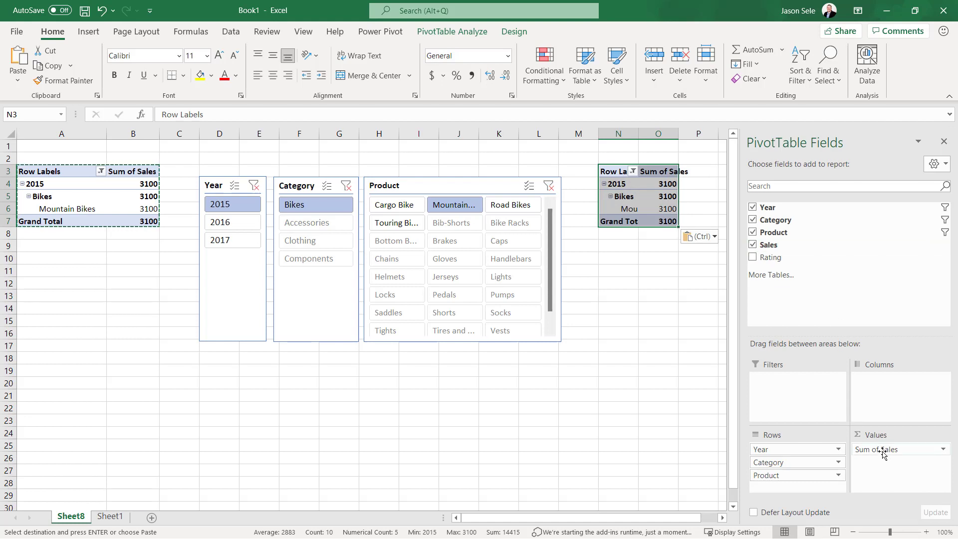
- Replace Sum of Sales in the copy with Rating summarized as Average
mouse_move(882, 452)
mouse_down()
mouse_move(777, 260)
mouse_move(889, 439)
mouse_move(886, 456)
mouse_up()
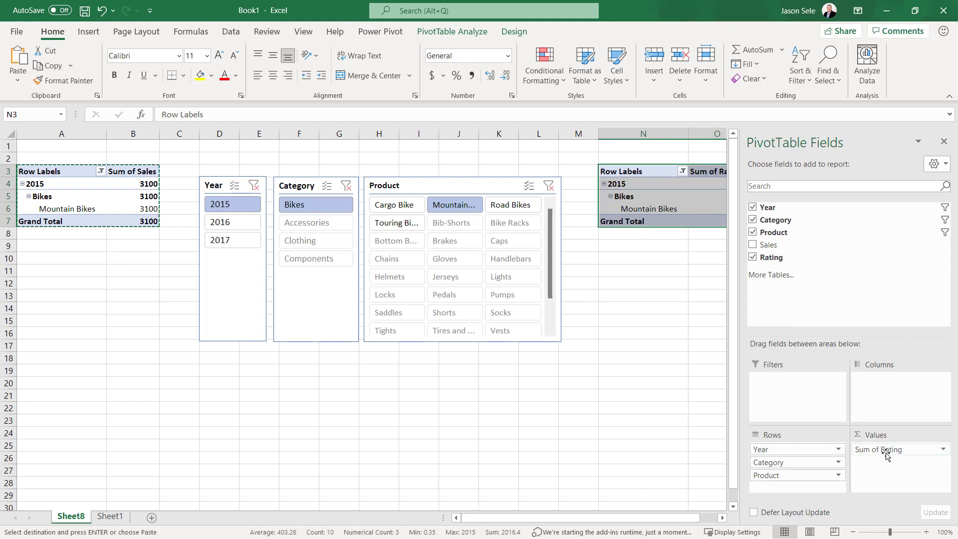
click(943, 450)
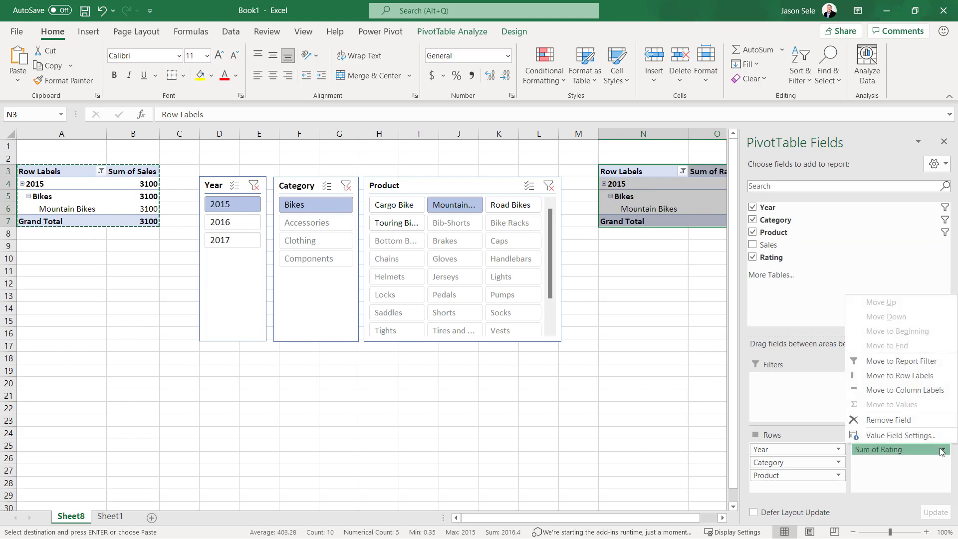
click(930, 436)
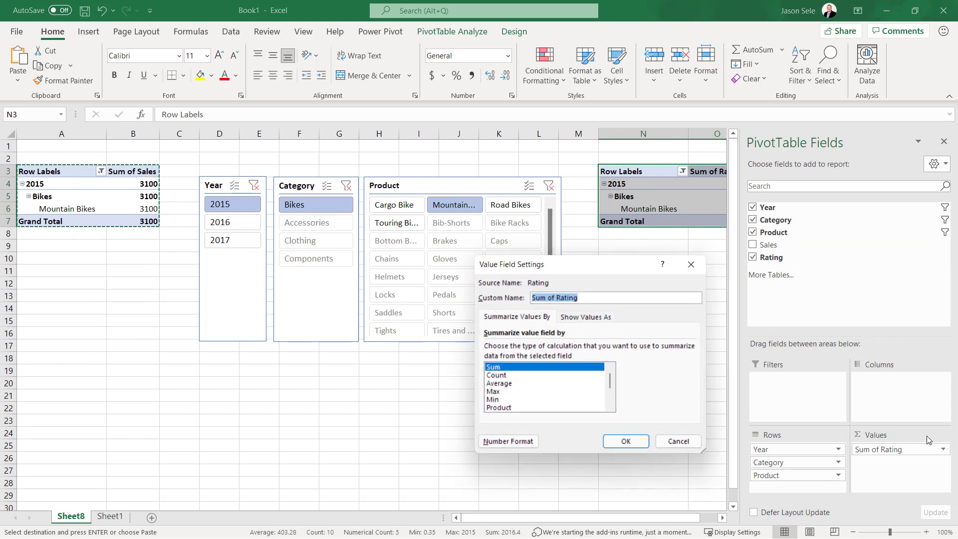
click(499, 384)
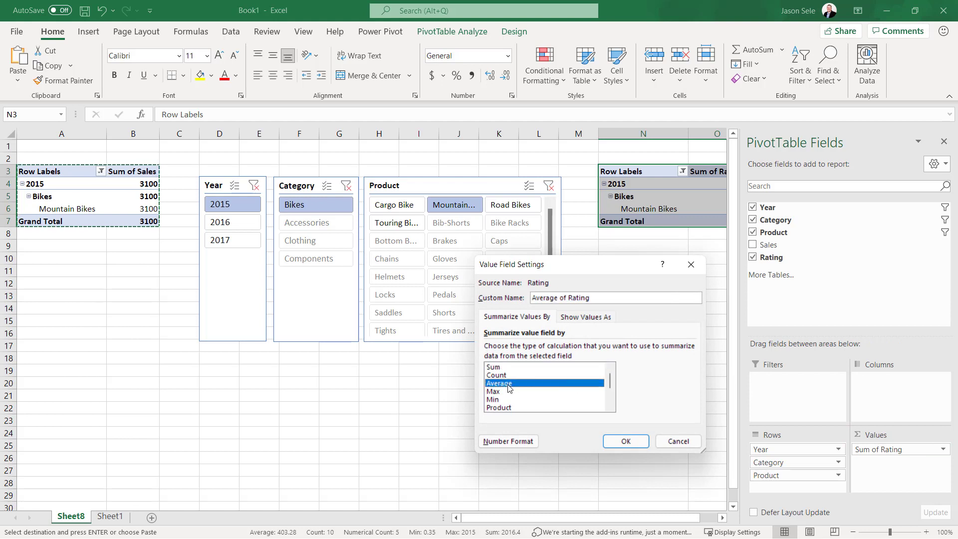
click(633, 443)
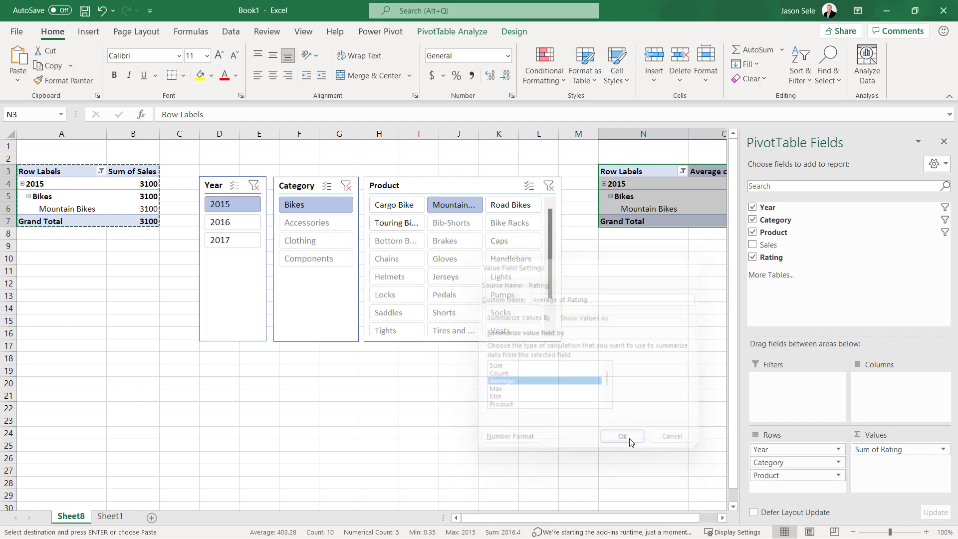
- Hide the PivotTable Fields pane and clear the Year, Category and Product slicer filters
click(944, 142)
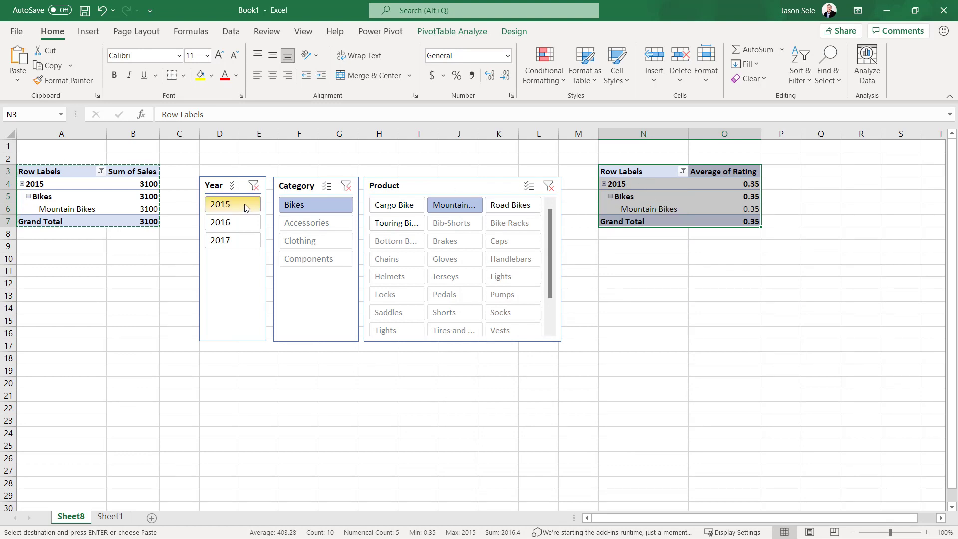
click(254, 185)
click(346, 186)
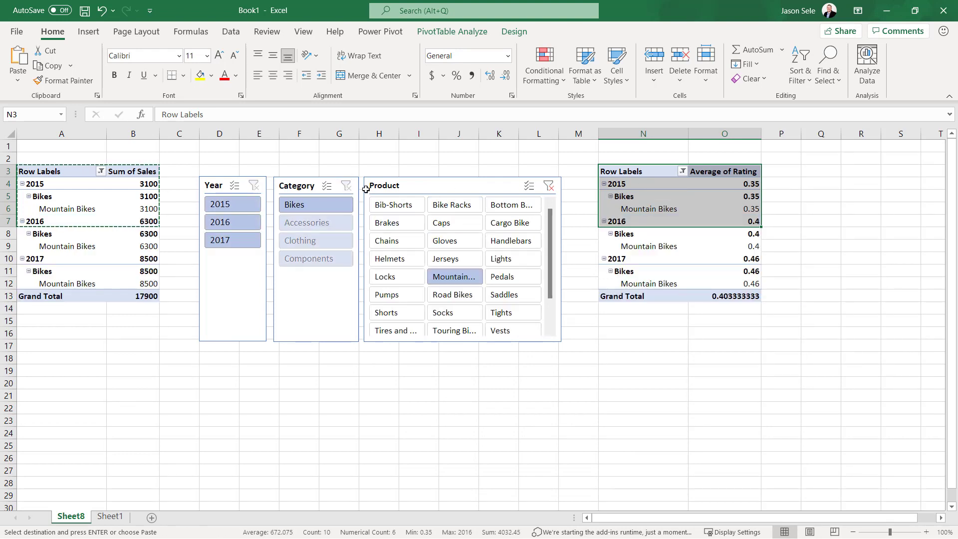
click(549, 186)
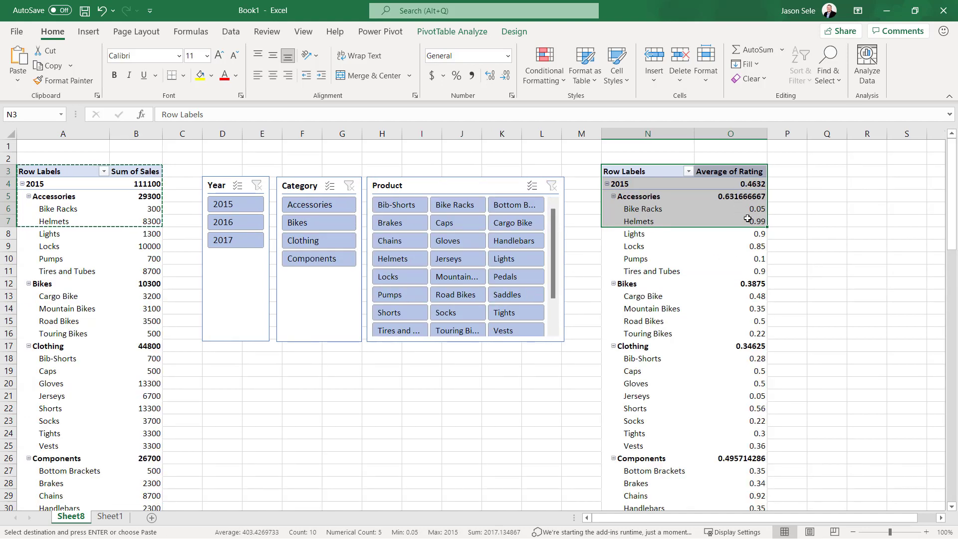
- Filter both PivotTables to 2016 Bikes, showing 23100 sales and 0.3675 average rating
click(72, 174)
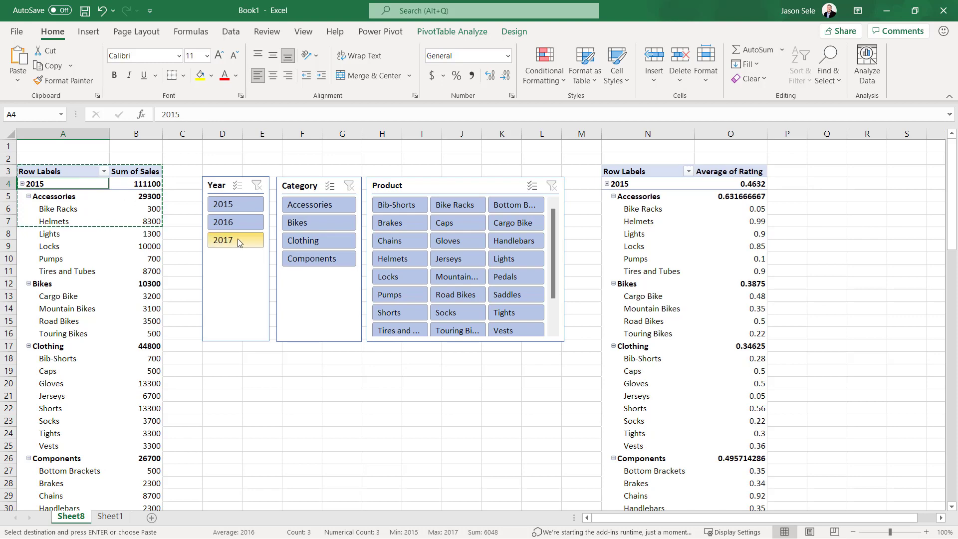
click(238, 221)
click(321, 223)
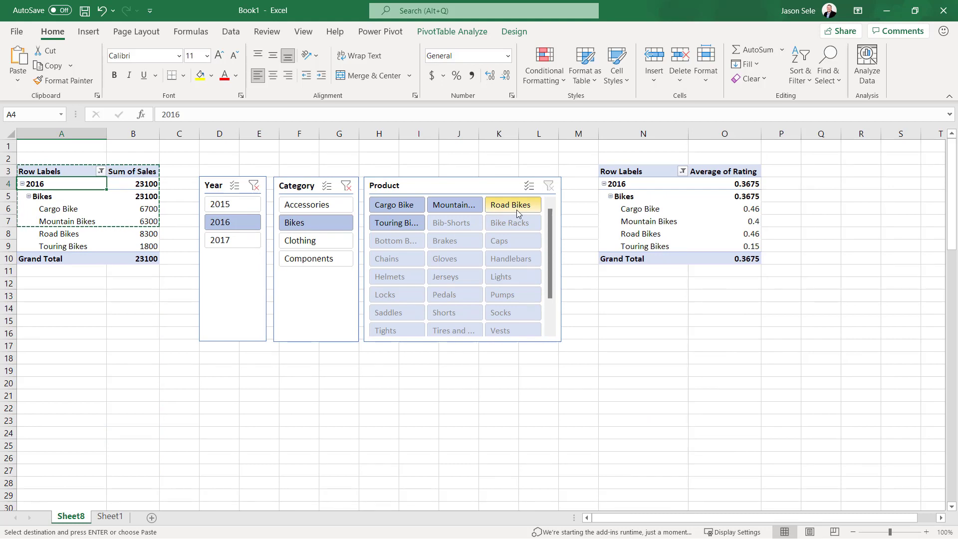
right_click(446, 185)
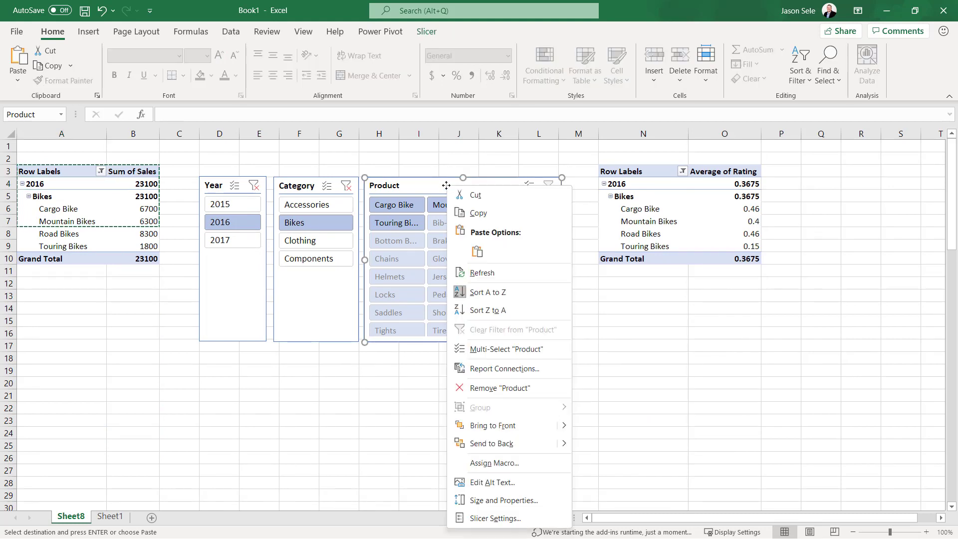
click(473, 370)
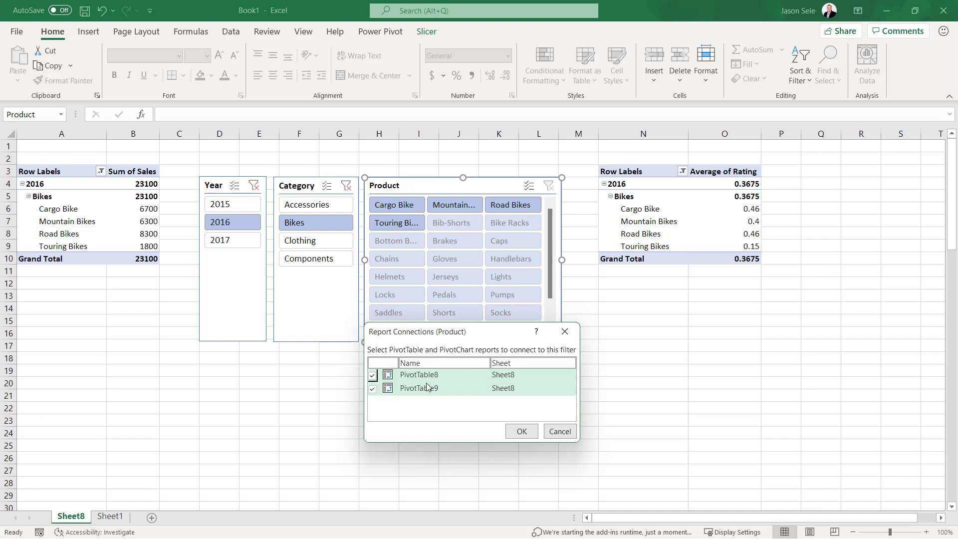
click(521, 432)
right_click(311, 187)
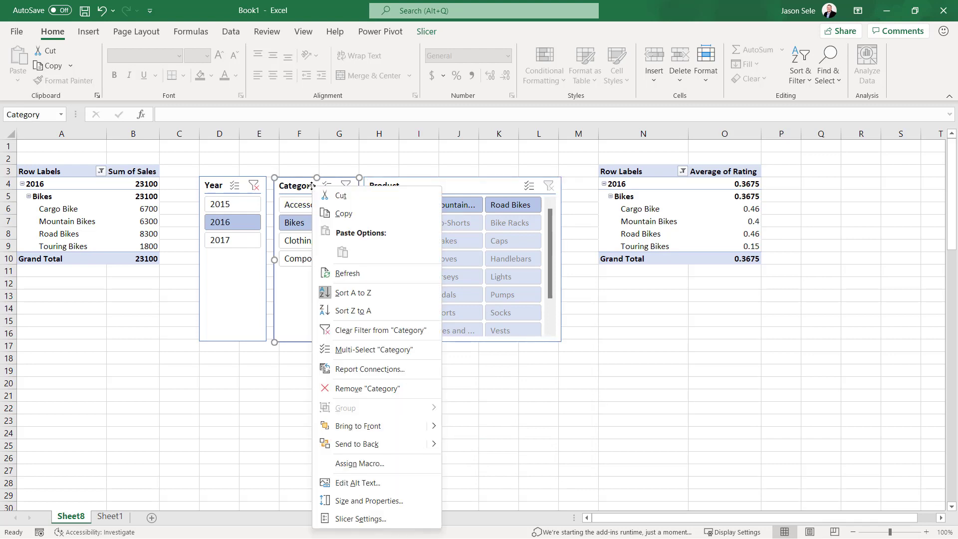
click(343, 369)
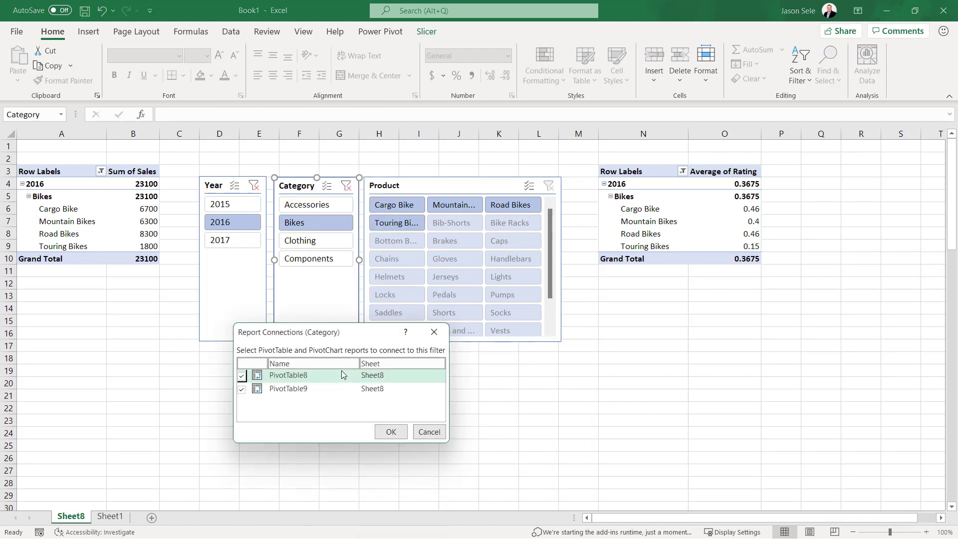
click(392, 433)
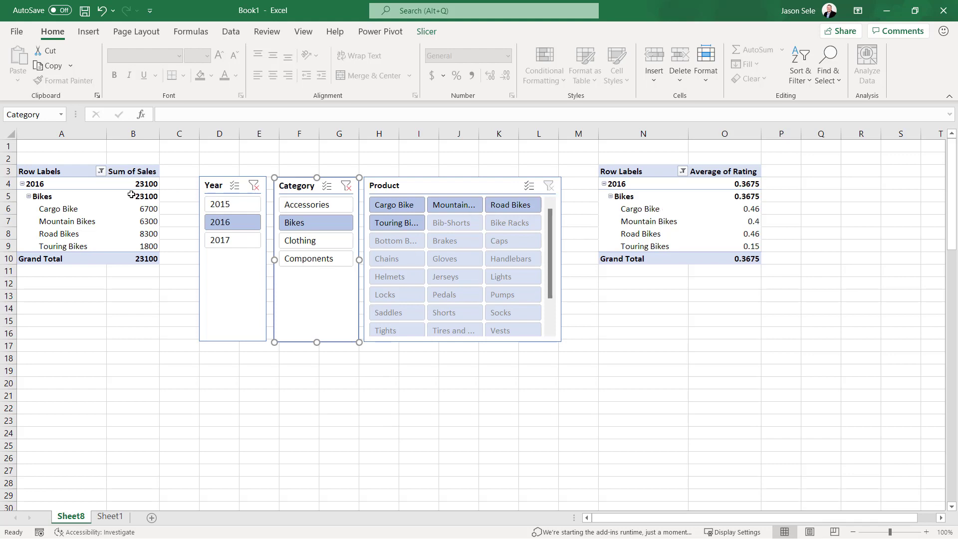
mouse_move(131, 195)
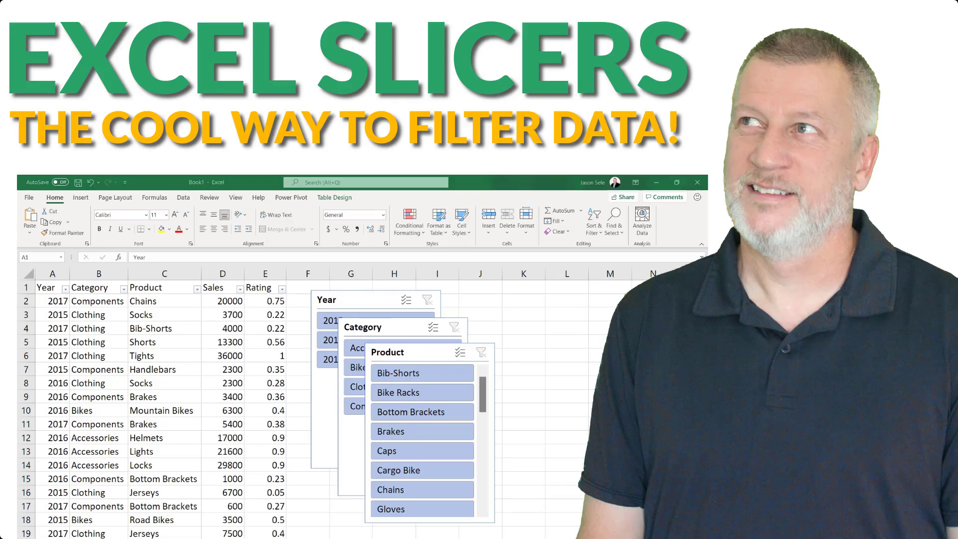